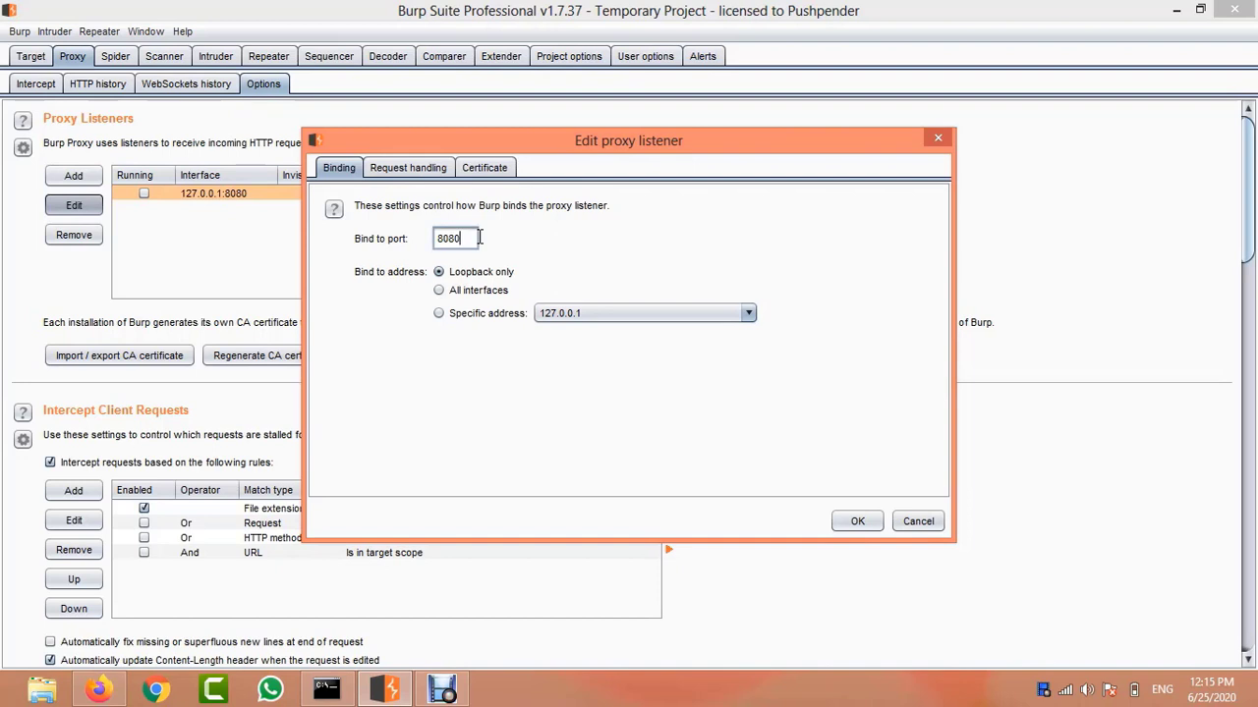
Save the proxy listener settings, start the 127.0.0.1 listener and show the interception view.
click(859, 522)
click(143, 194)
click(35, 84)
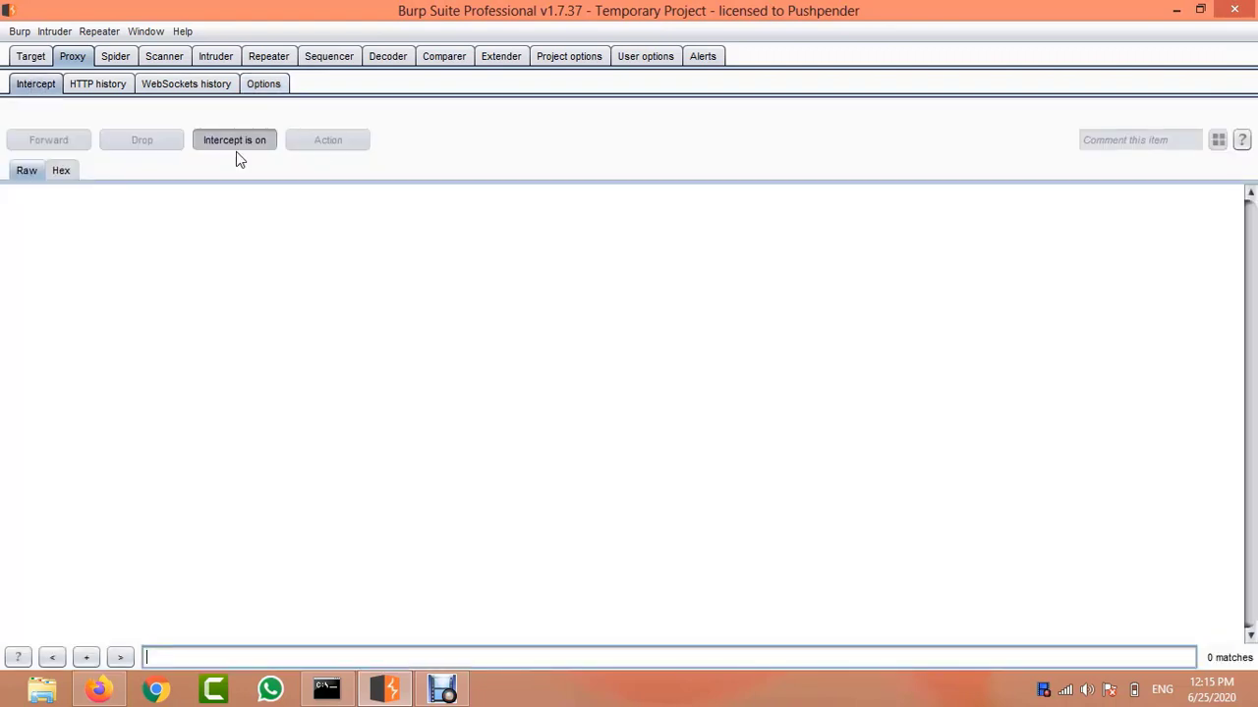
Switch to Firefox and enable manual proxy configuration with 127.0.0.1 on port 8081 in the network settings, closing the options when done.
click(98, 688)
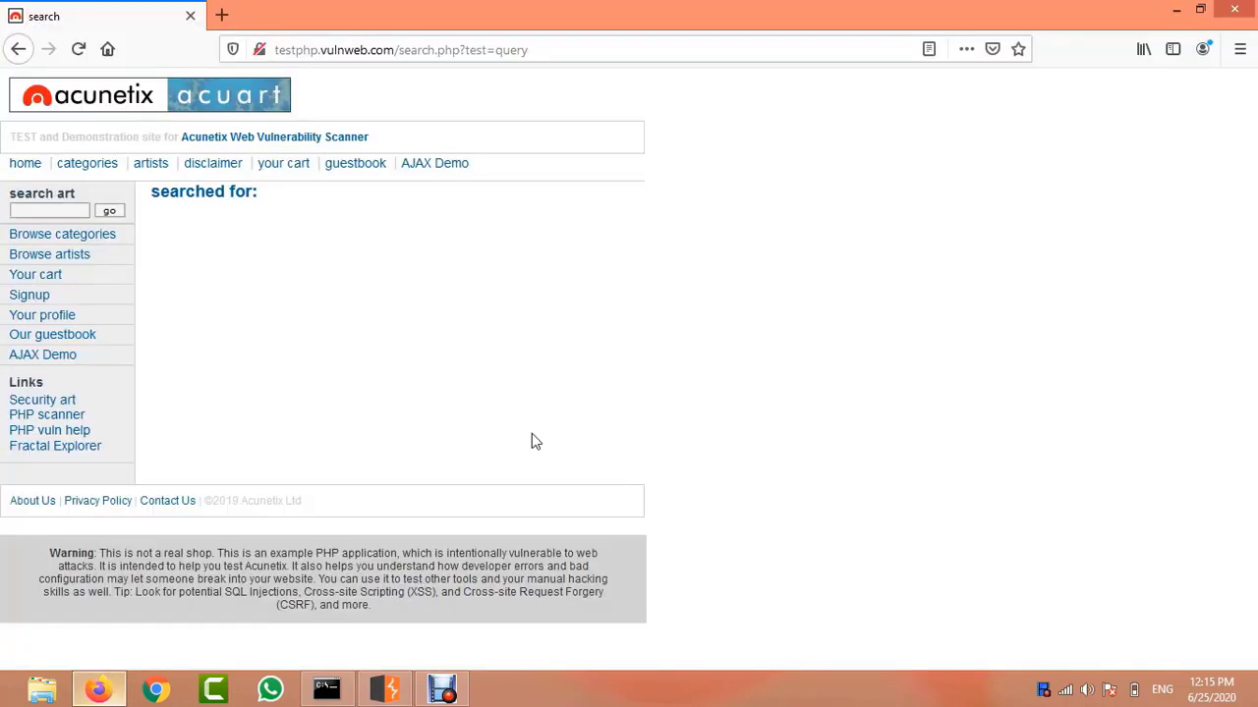
click(1241, 51)
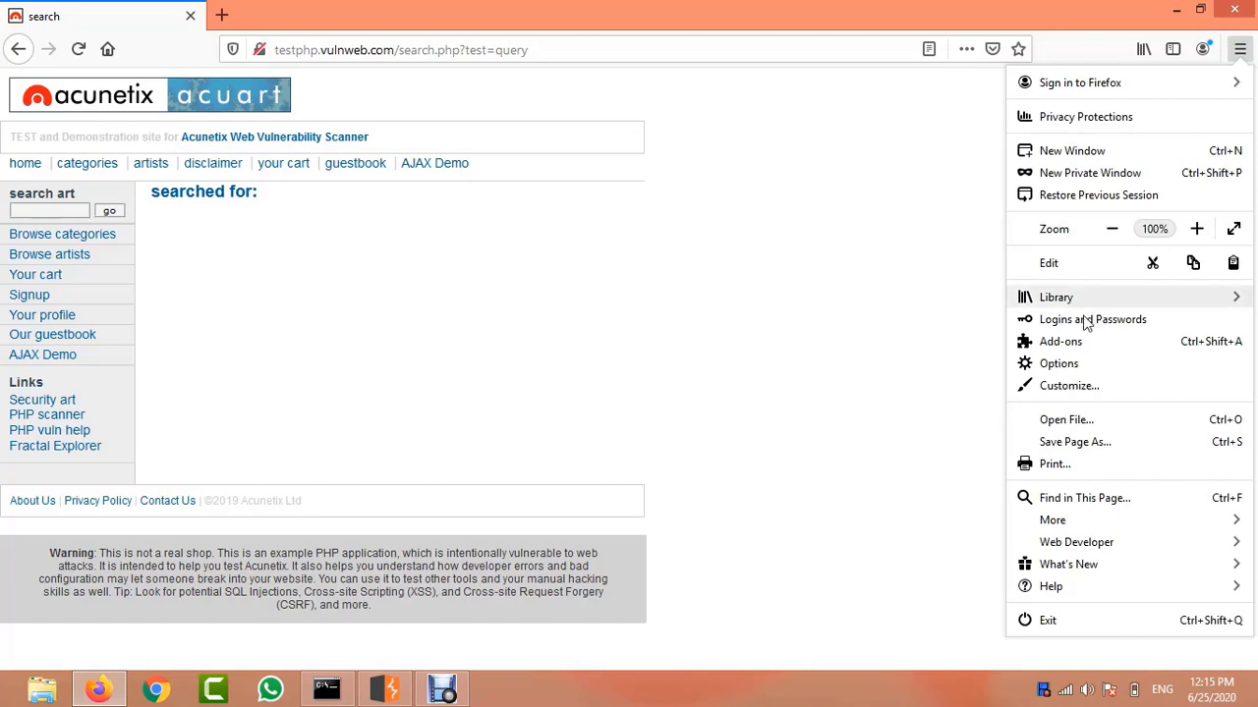
click(1059, 364)
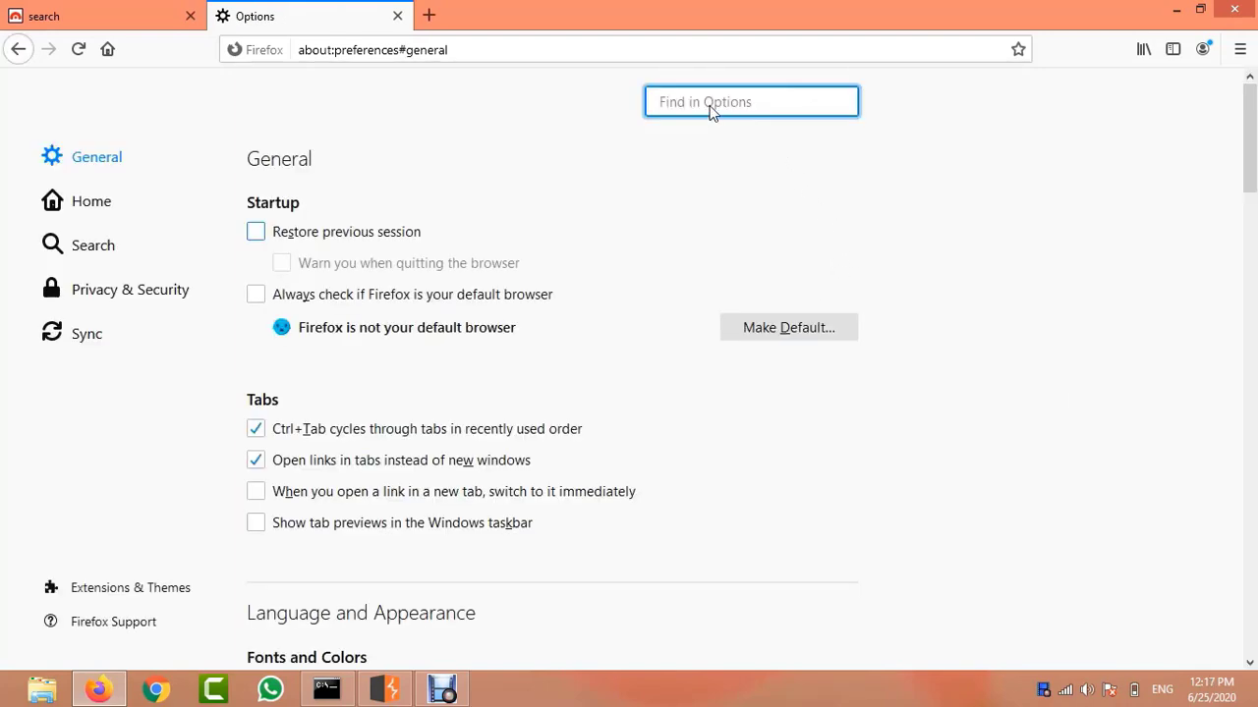
text(x)
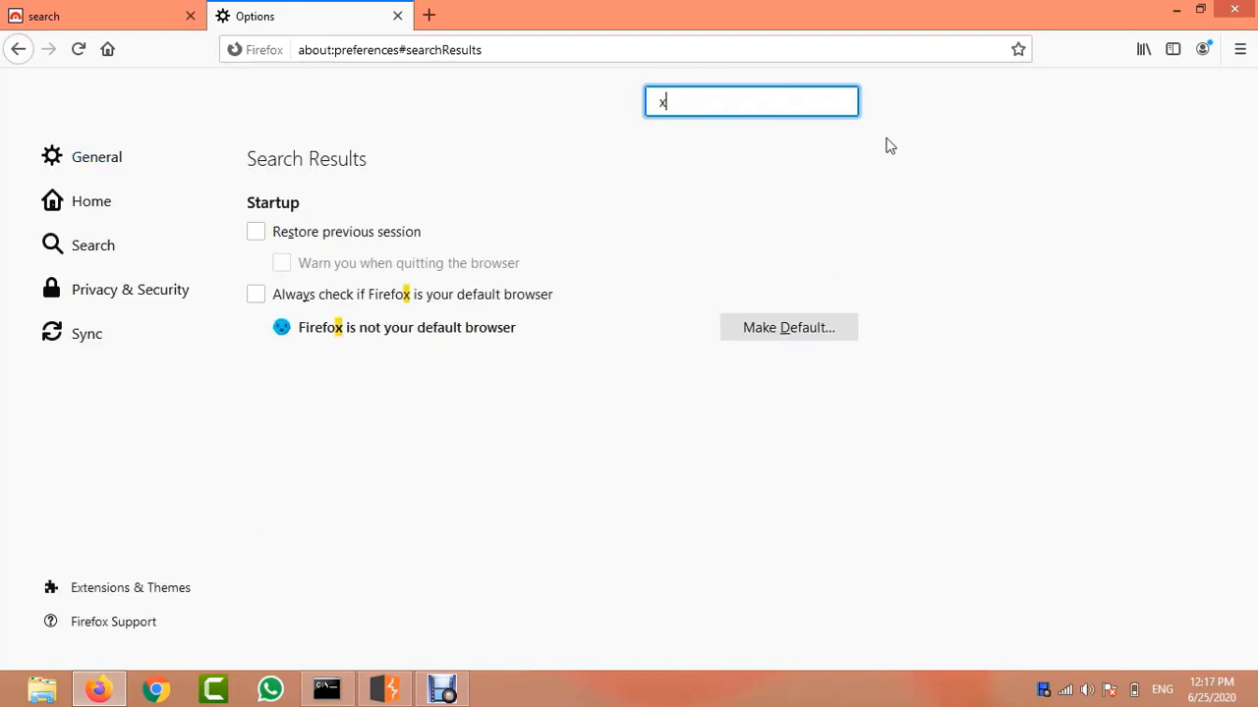
text(y)
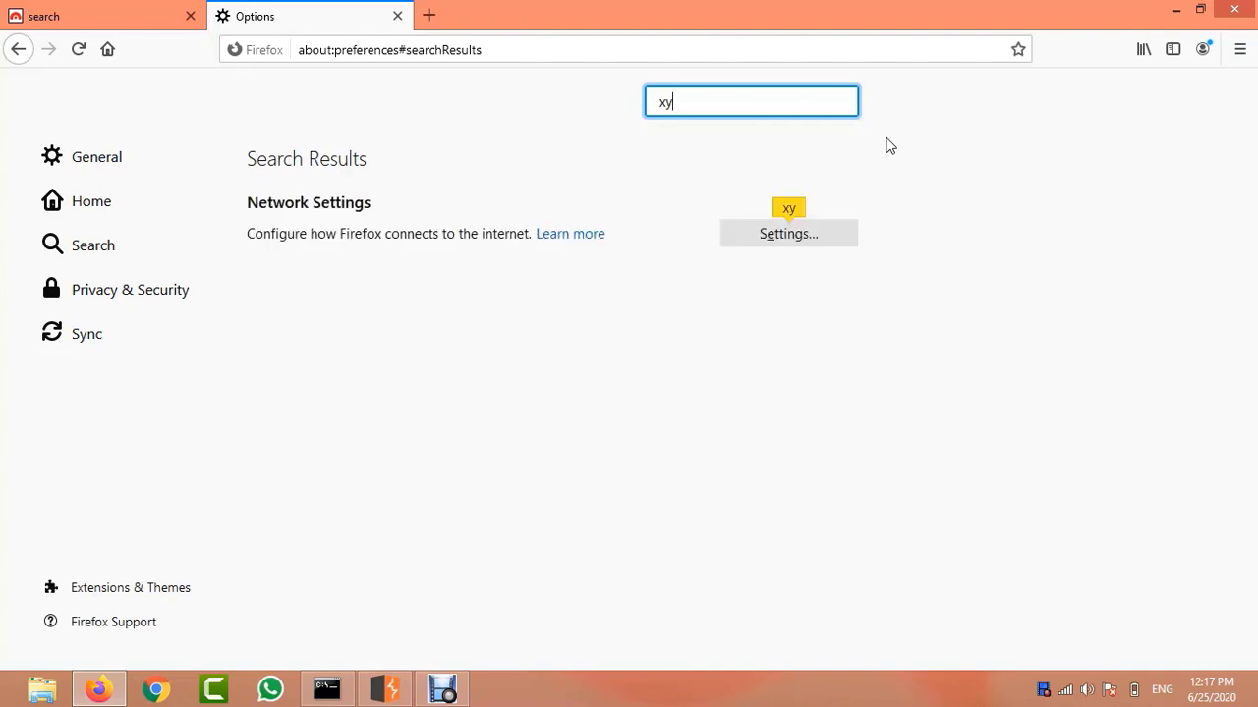
click(806, 236)
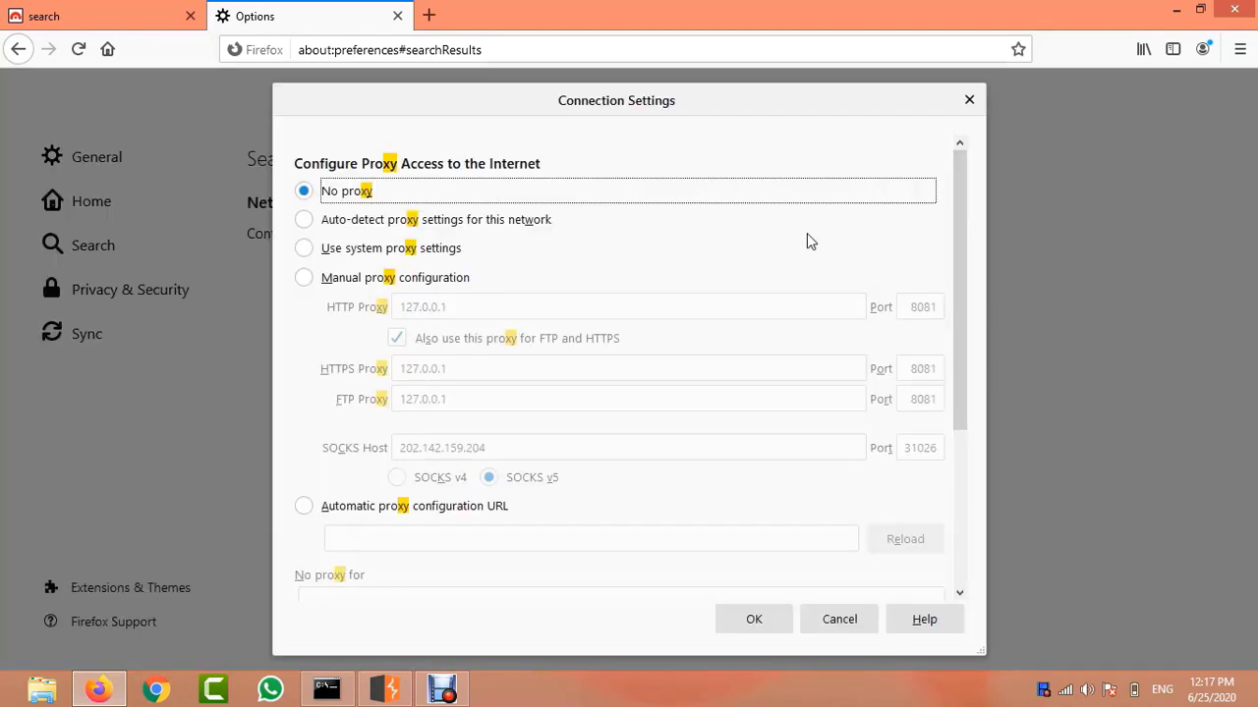
click(303, 277)
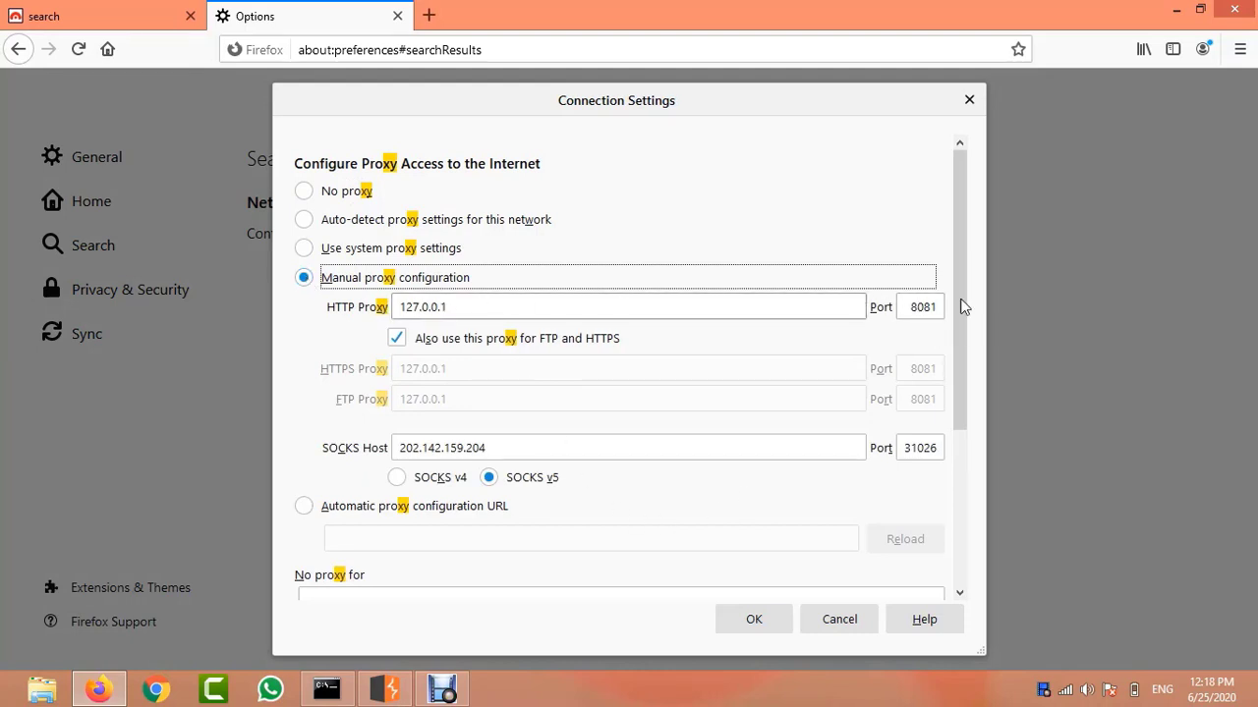
click(754, 619)
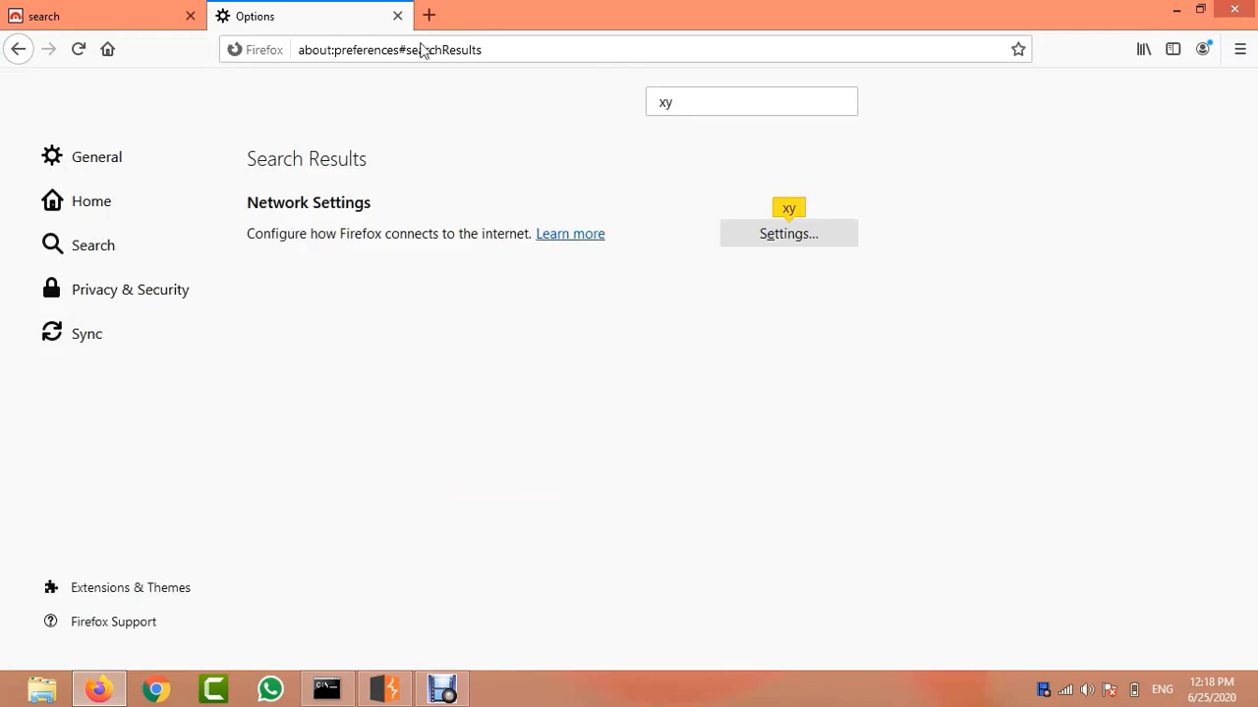
click(398, 17)
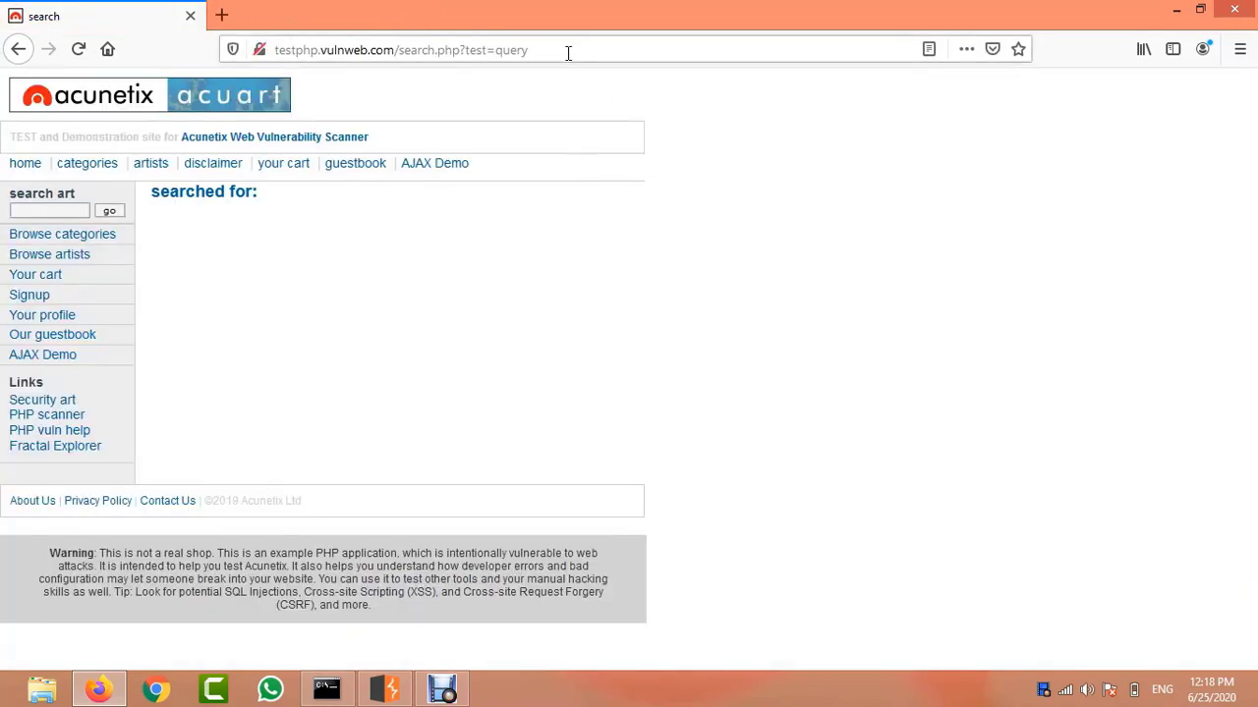
Remove the search path and query from the address and load testphp.vulnweb.com.
drag(522, 49, 394, 49)
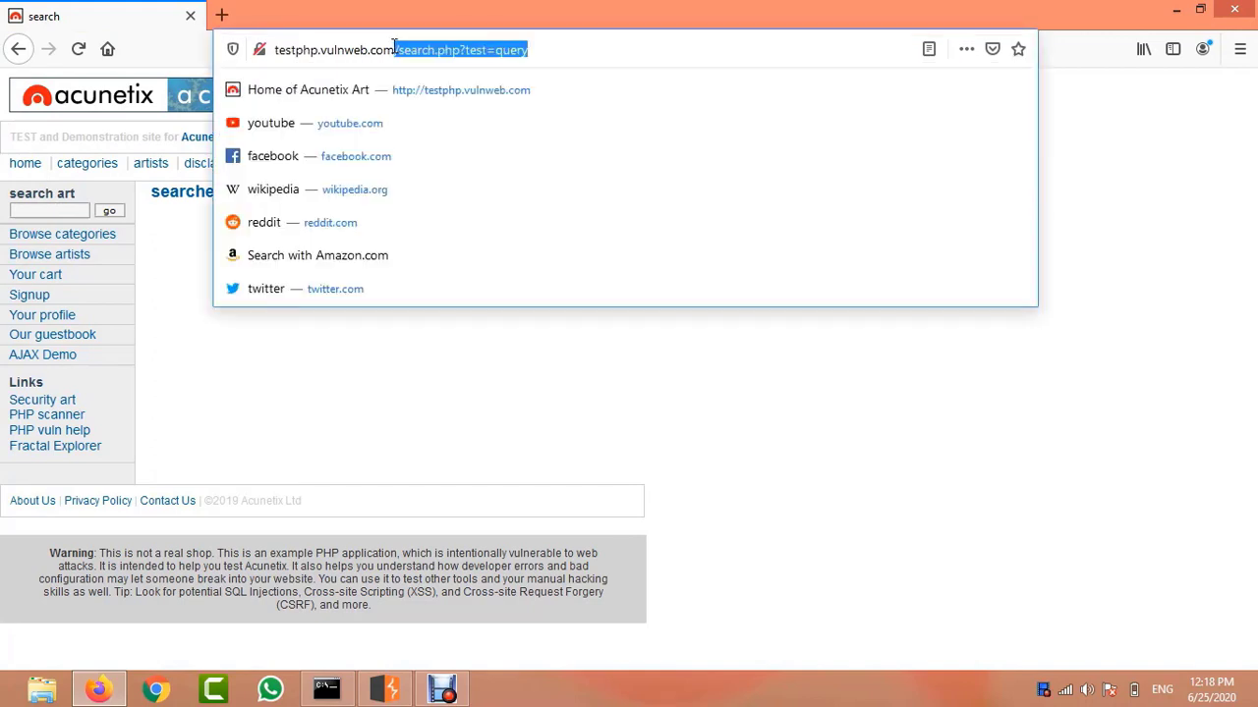
key(BackSpace)
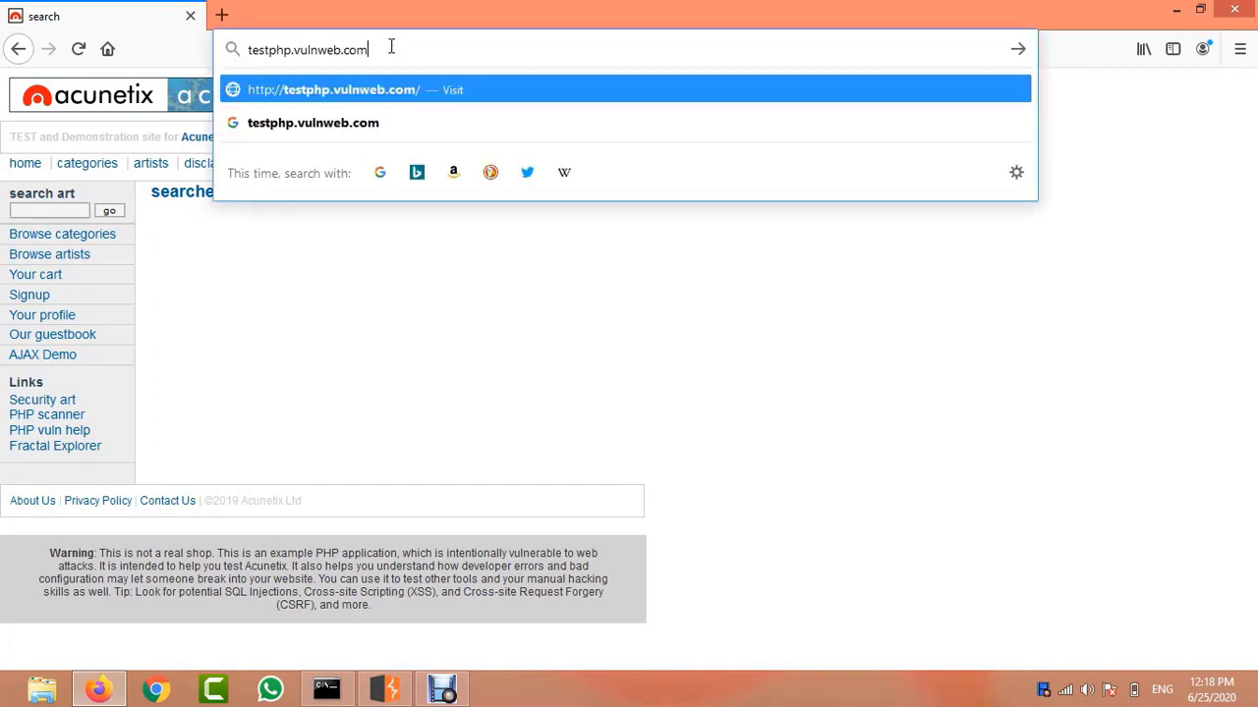
key(Return)
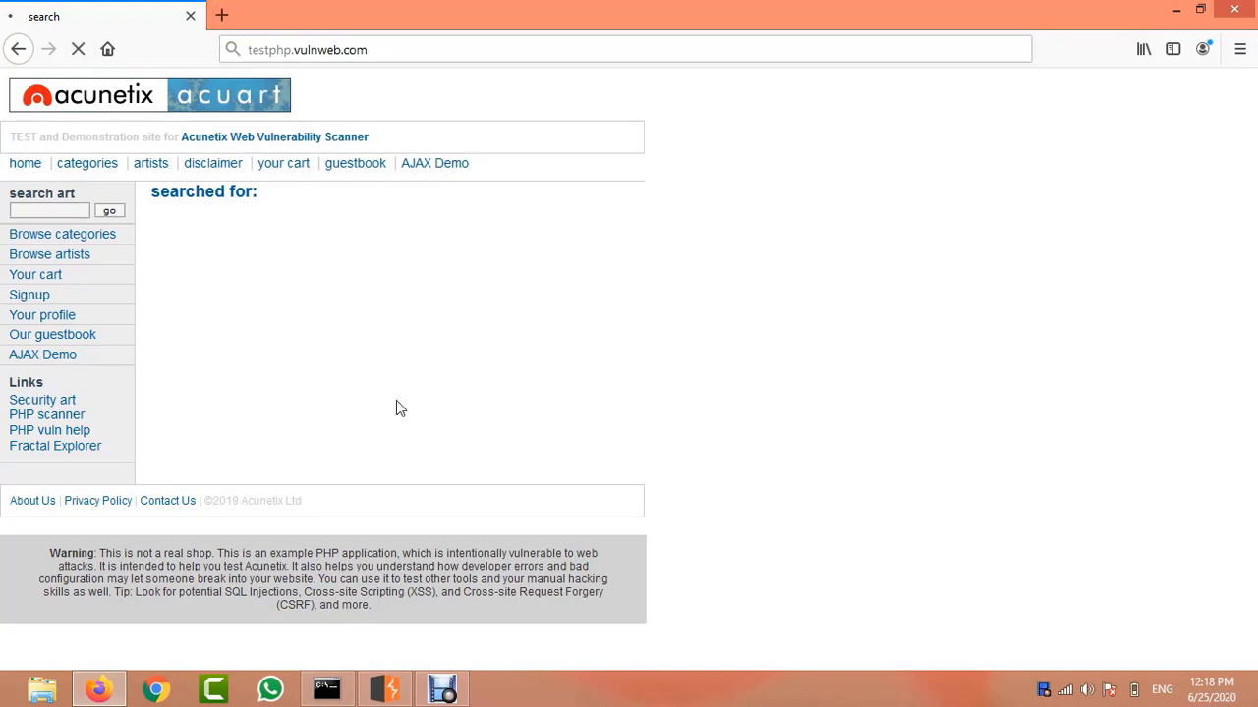
Switch to Burp Suite and send the intercepted request to Spider, adding it to the scope and stopping out-of-scope logging.
click(391, 696)
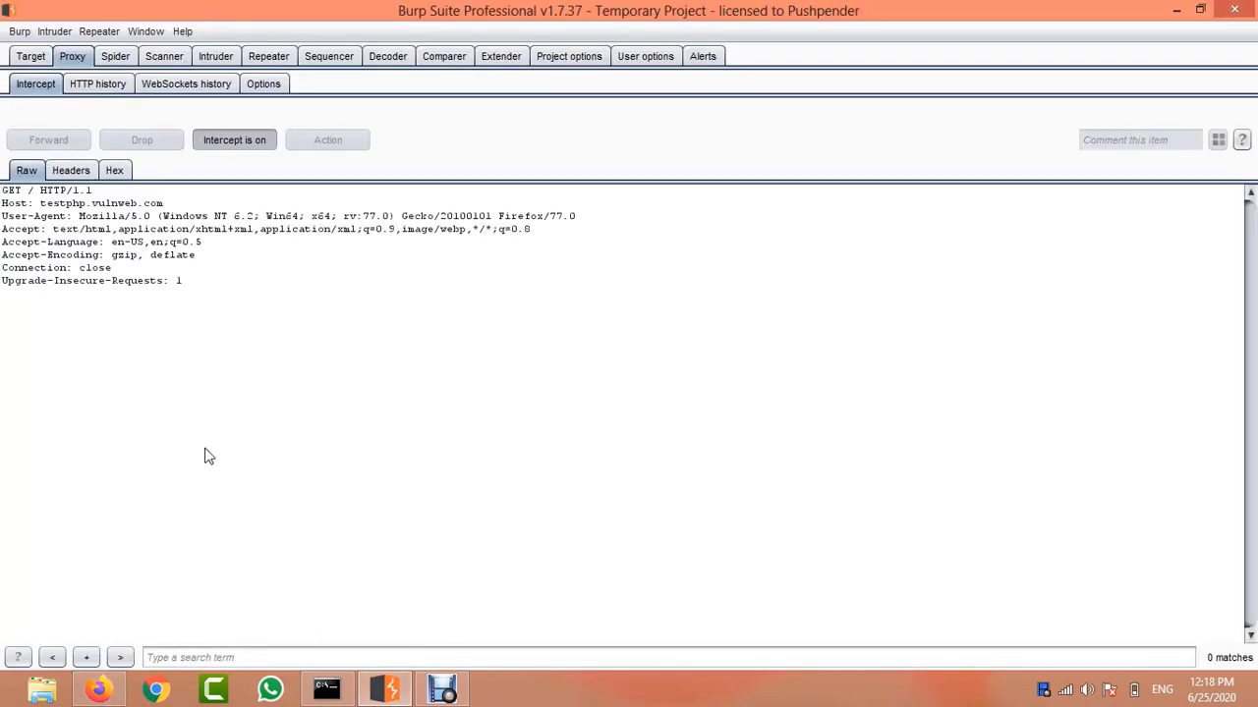
right_click(253, 271)
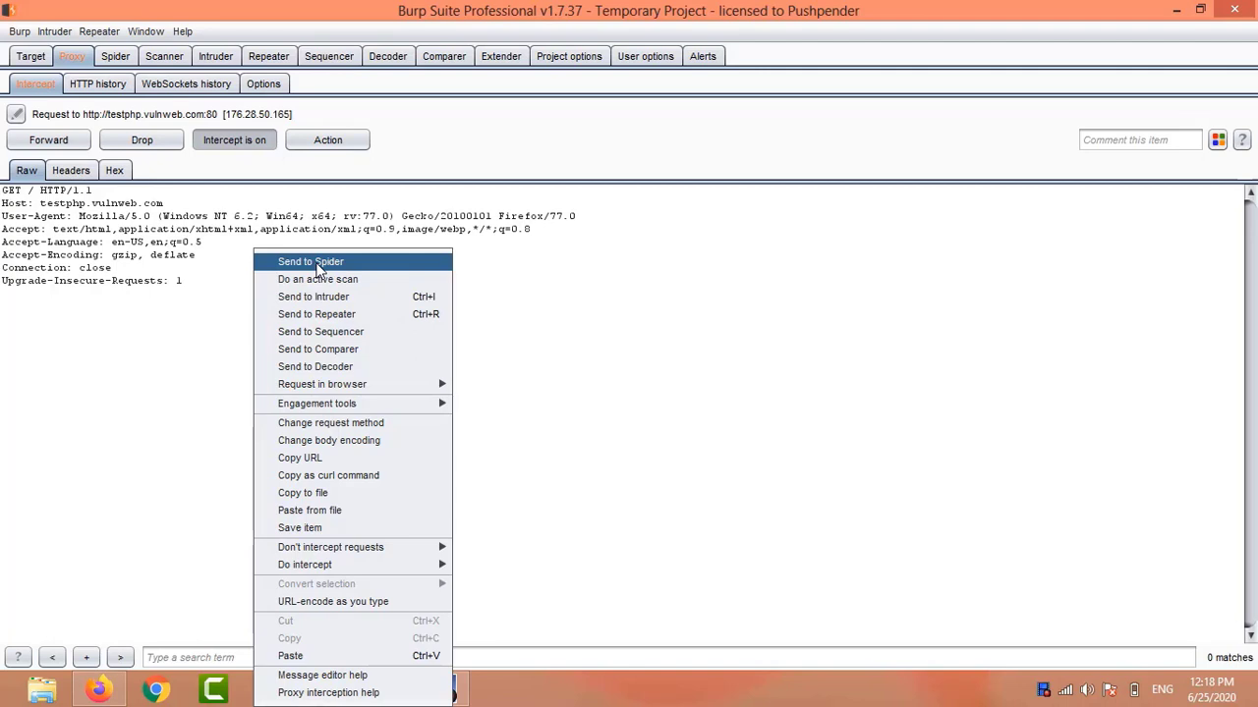
click(317, 264)
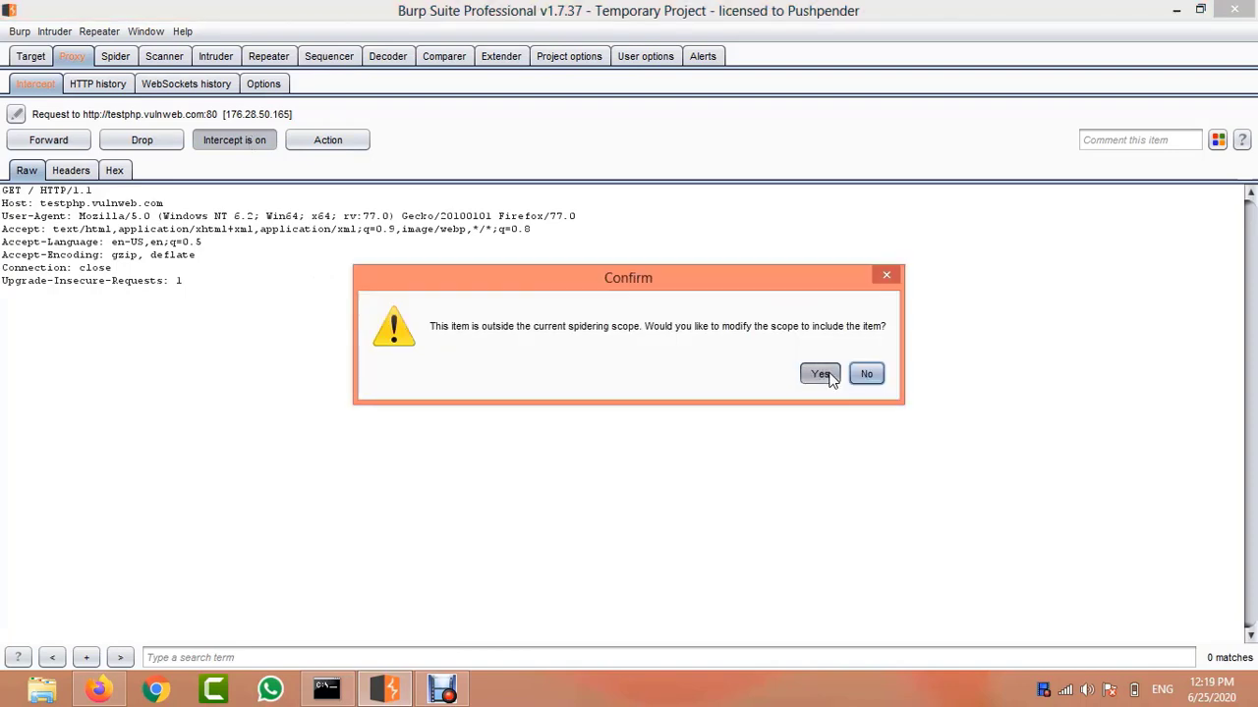
click(829, 374)
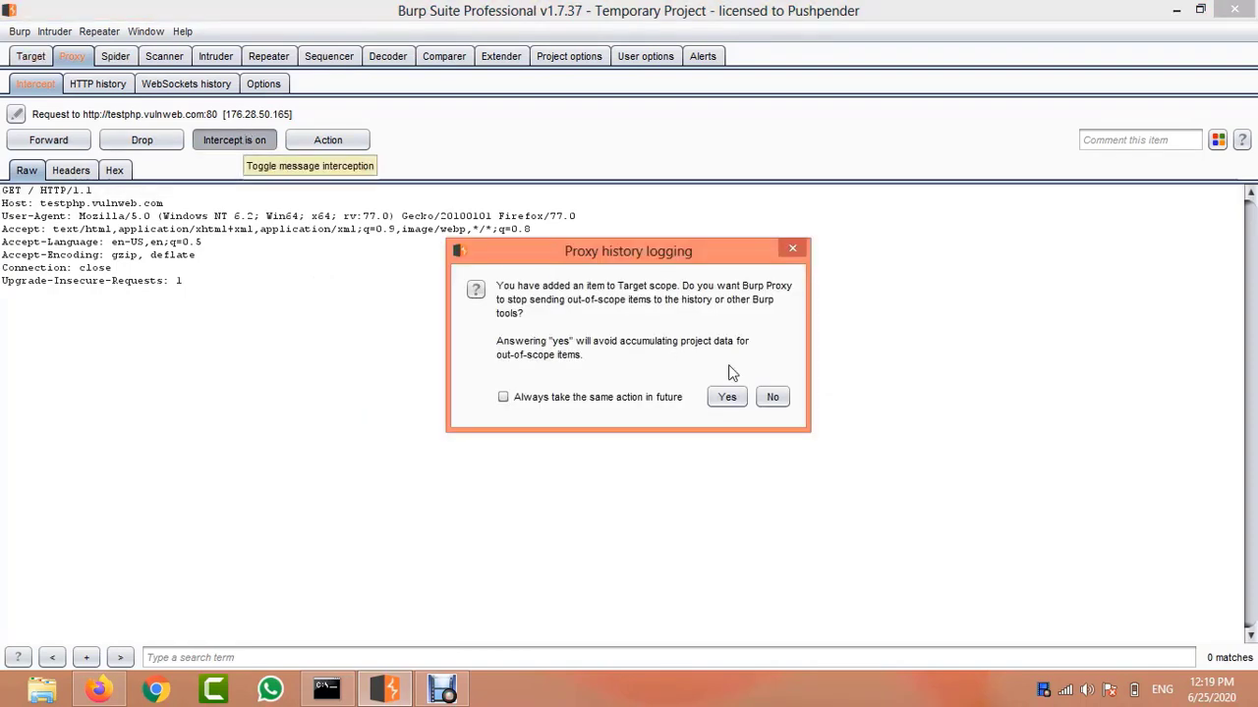
click(722, 397)
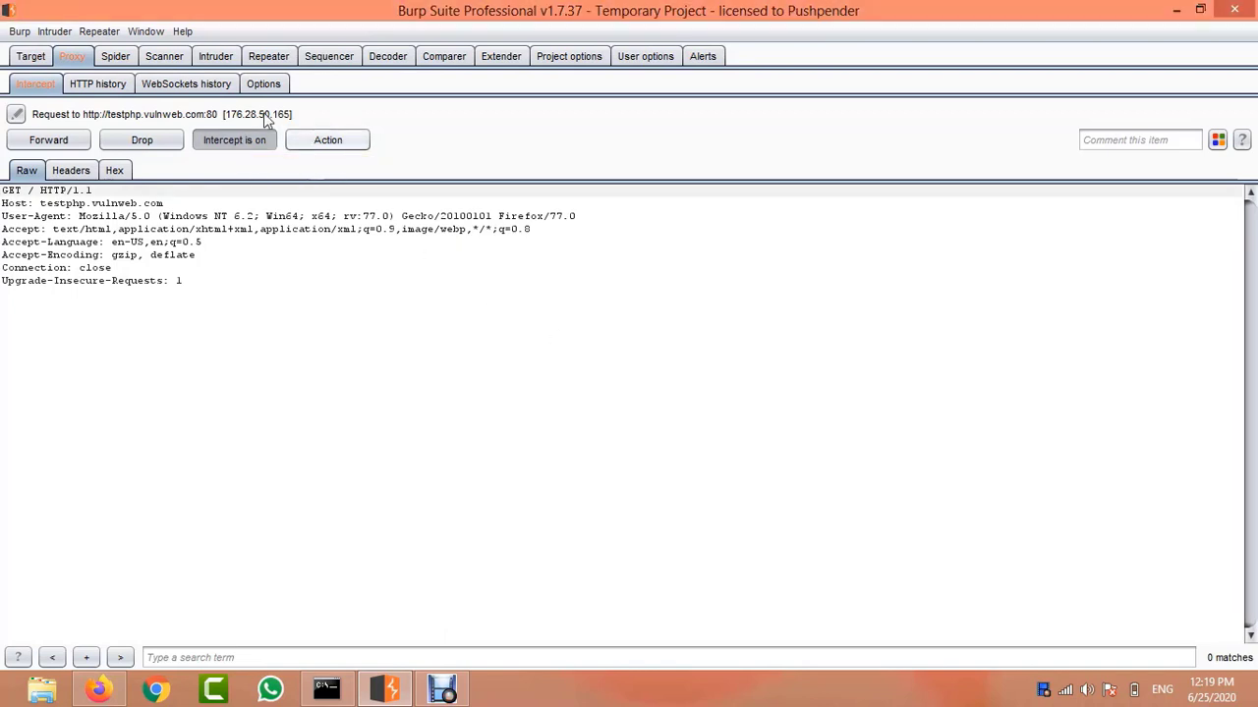
Turn interception off and sort the testphp.vulnweb.com site map contents so that requests with parameters come first.
click(249, 145)
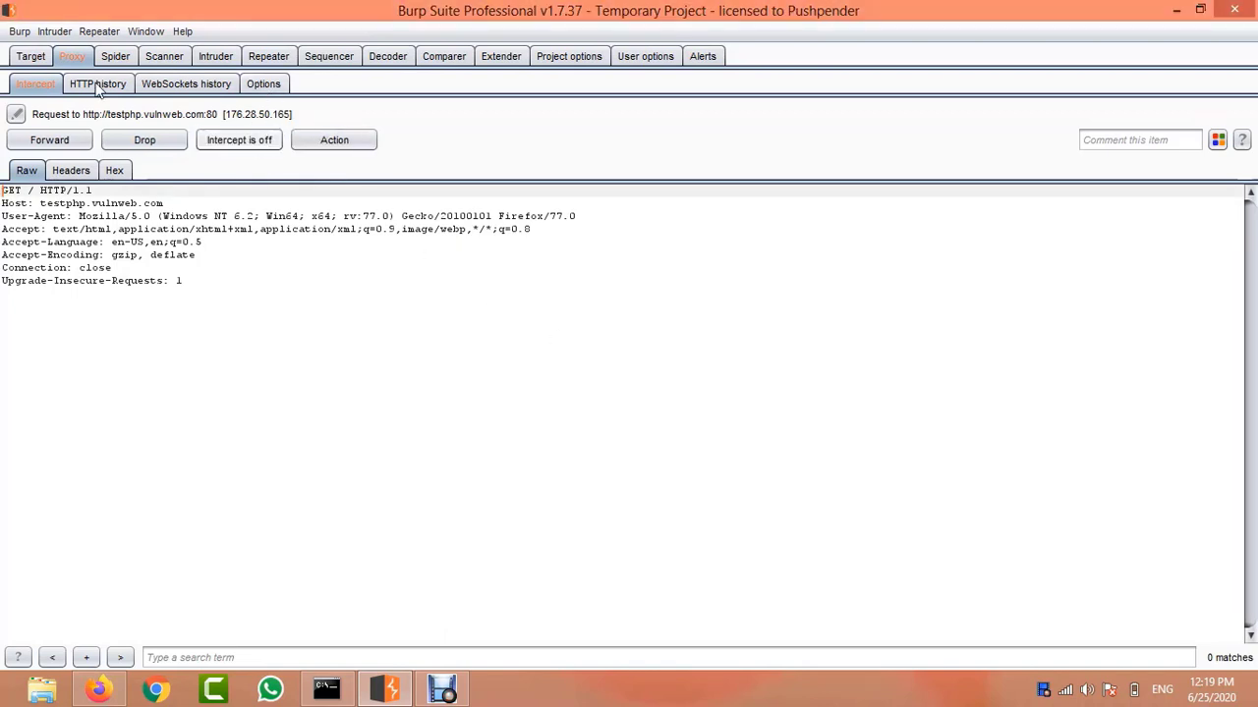
click(31, 57)
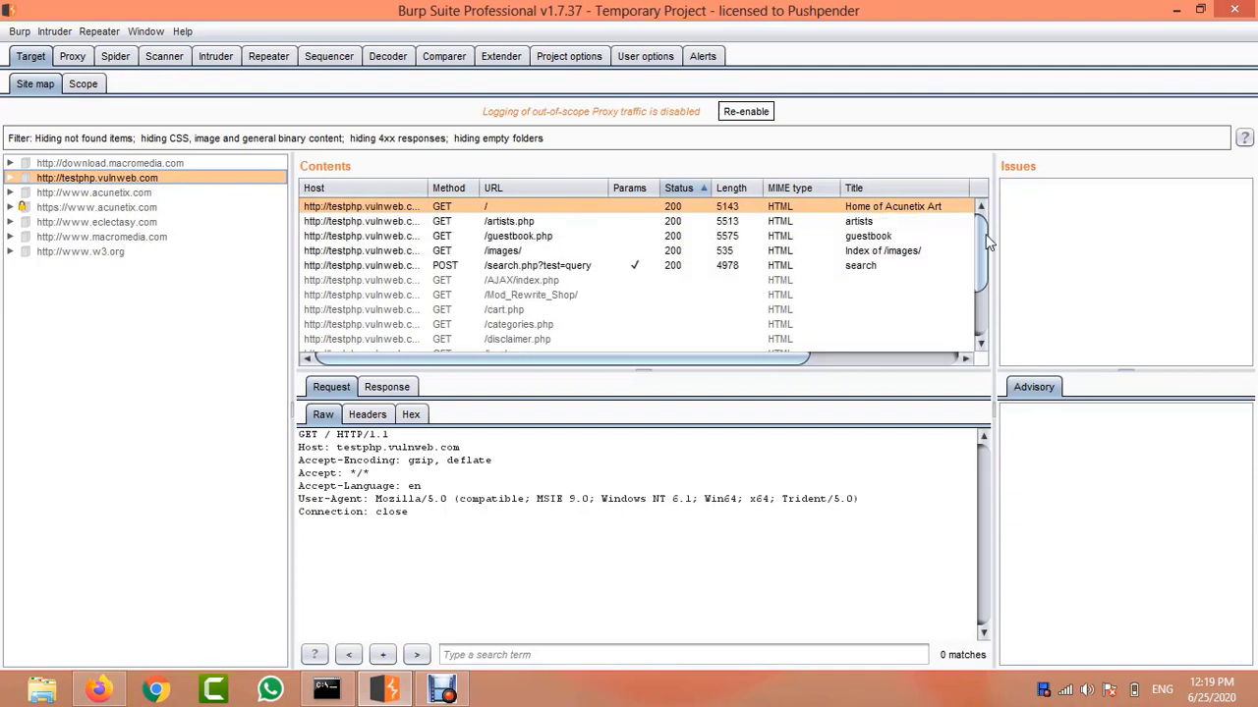
click(977, 305)
drag(979, 313, 972, 208)
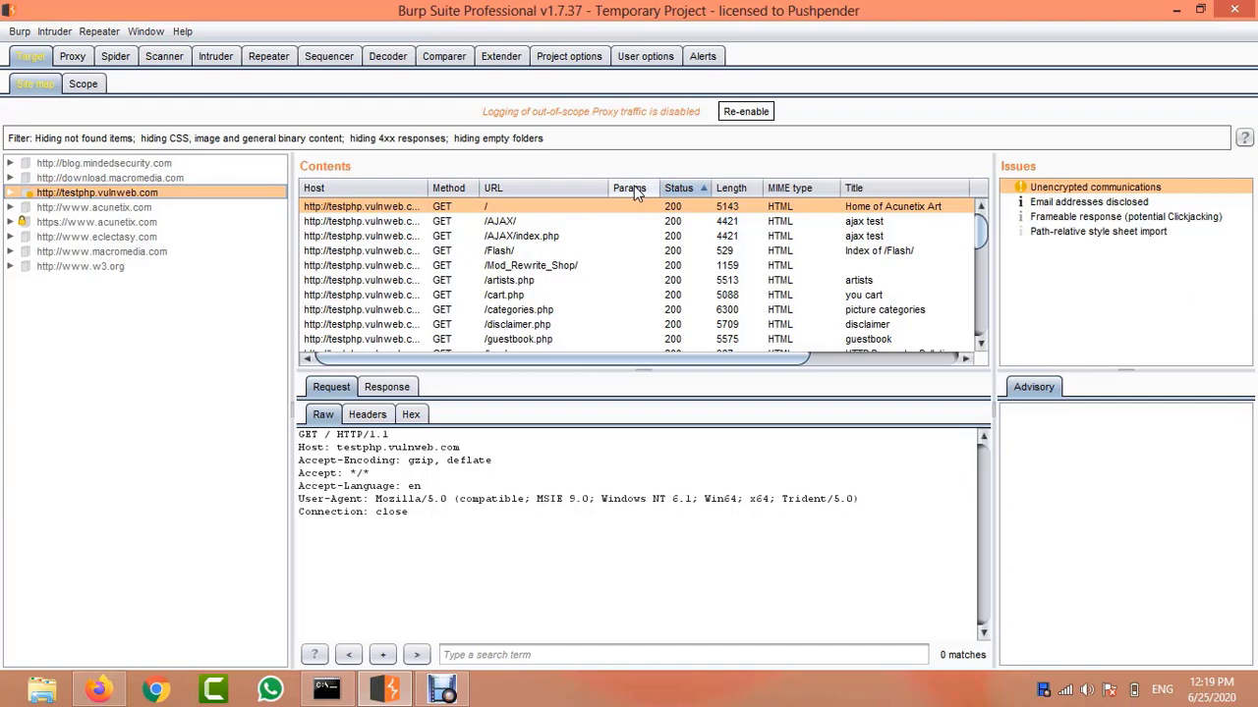
click(629, 188)
click(629, 188)
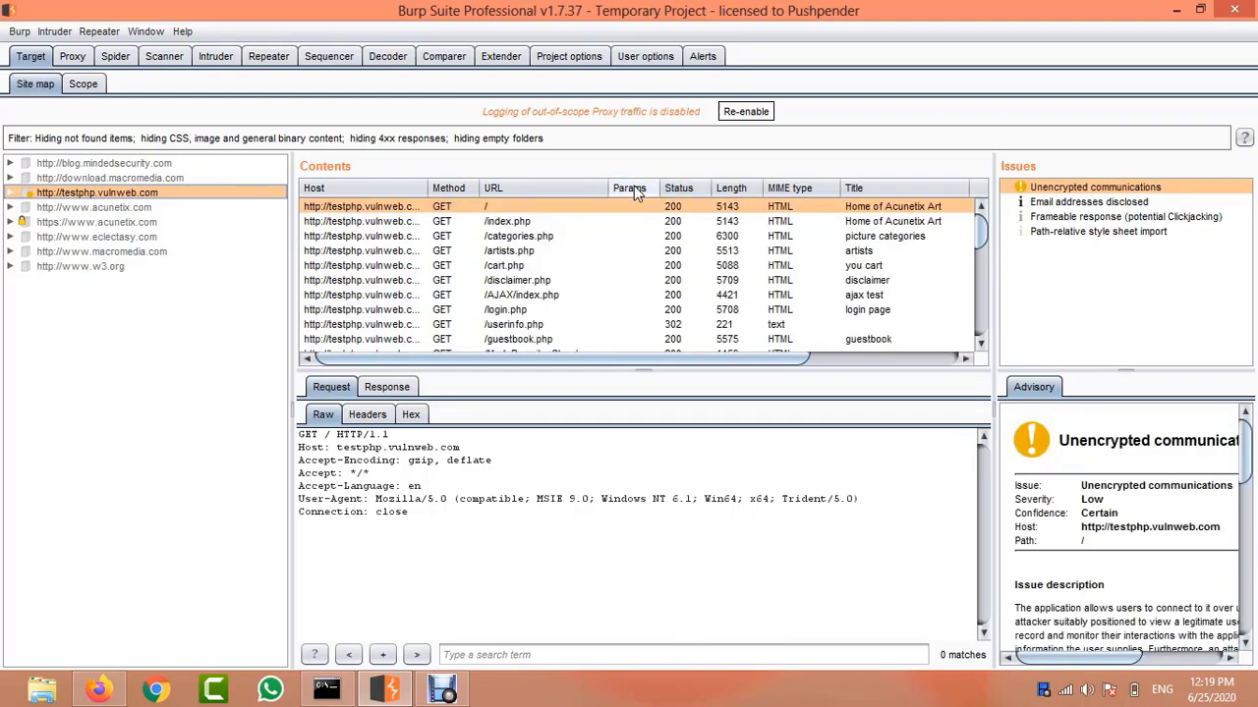
click(634, 186)
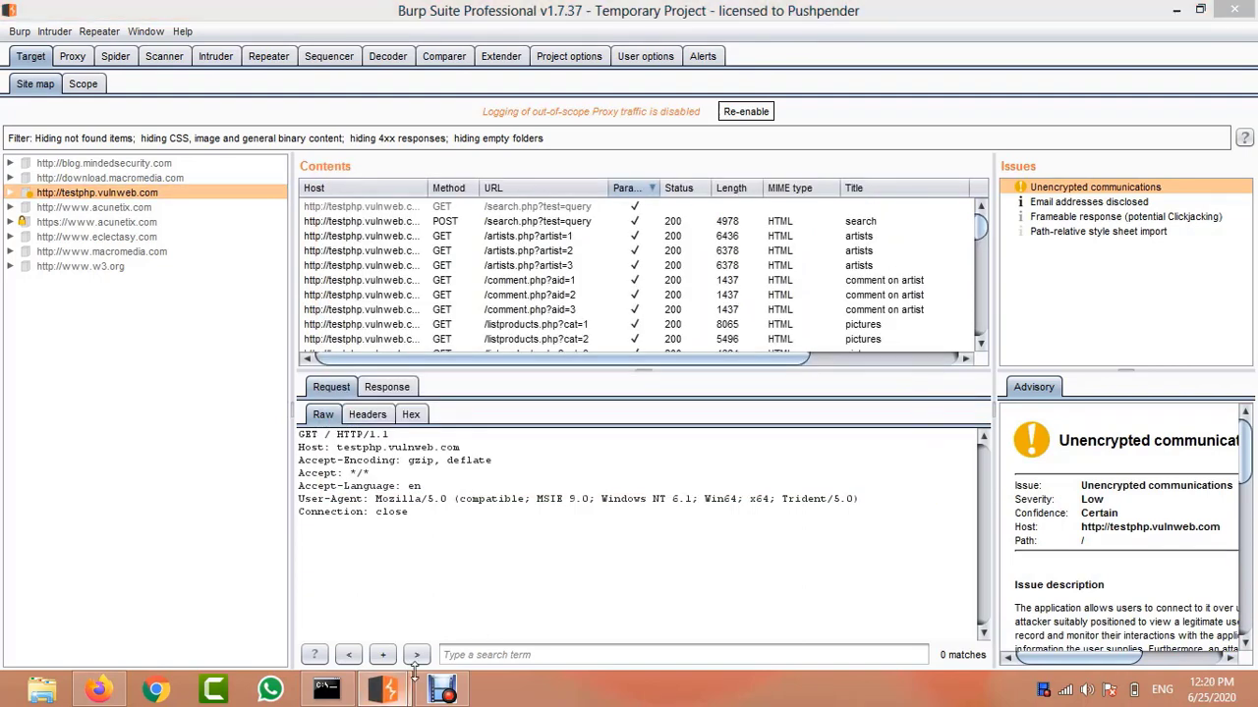
Submit the Spider's login form for userinfo.php with the uname and pass values left empty.
mouse_move(388, 688)
click(516, 577)
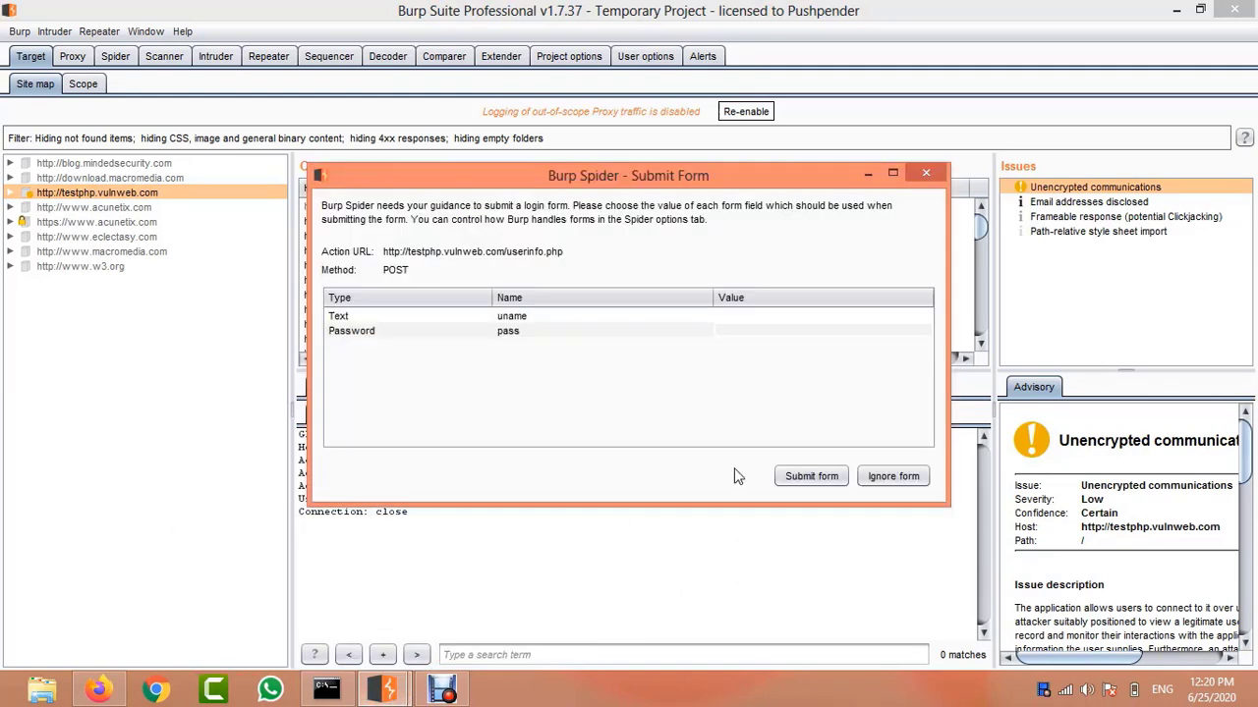
click(804, 479)
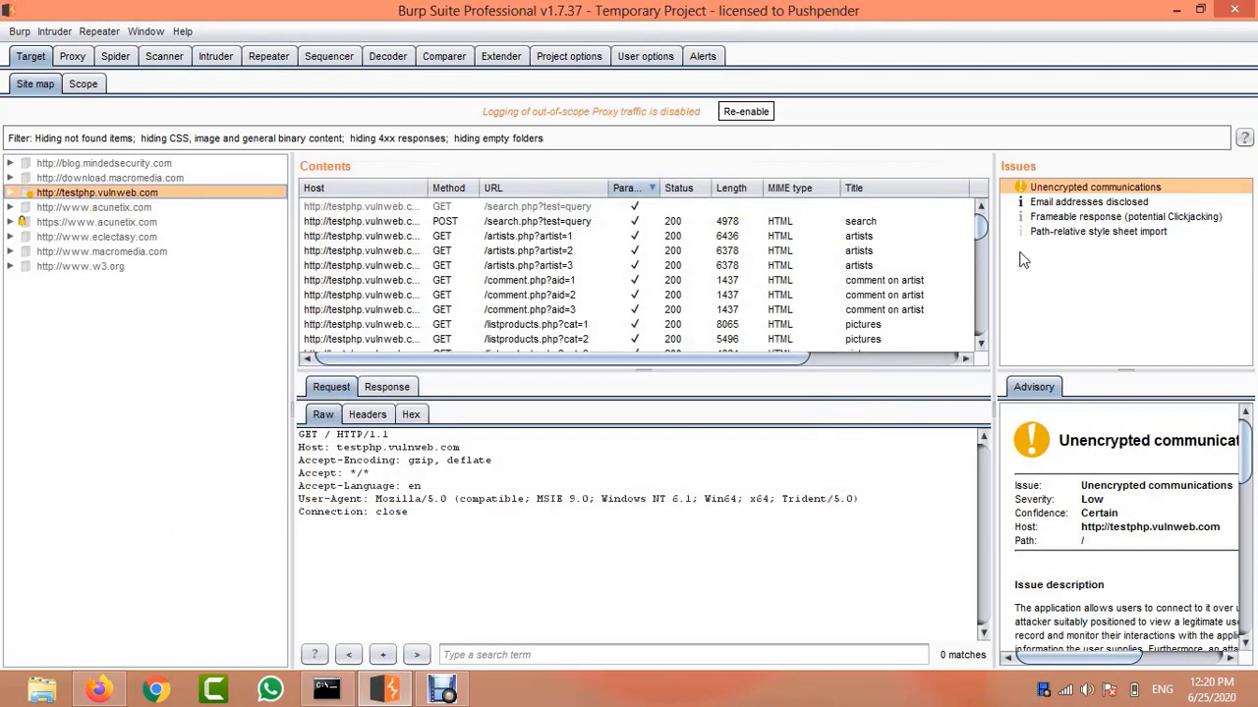
Send the GET /search.php?test=query request from the site map to Repeater.
drag(984, 227, 985, 244)
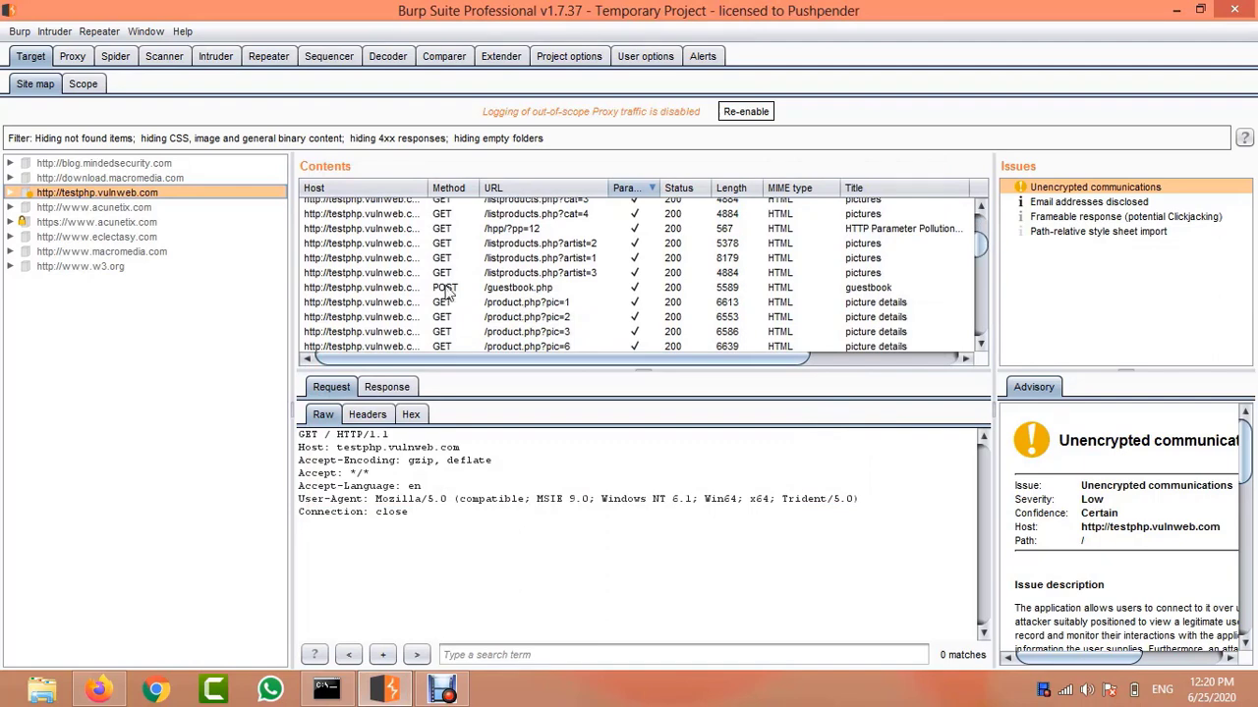
drag(983, 250, 992, 202)
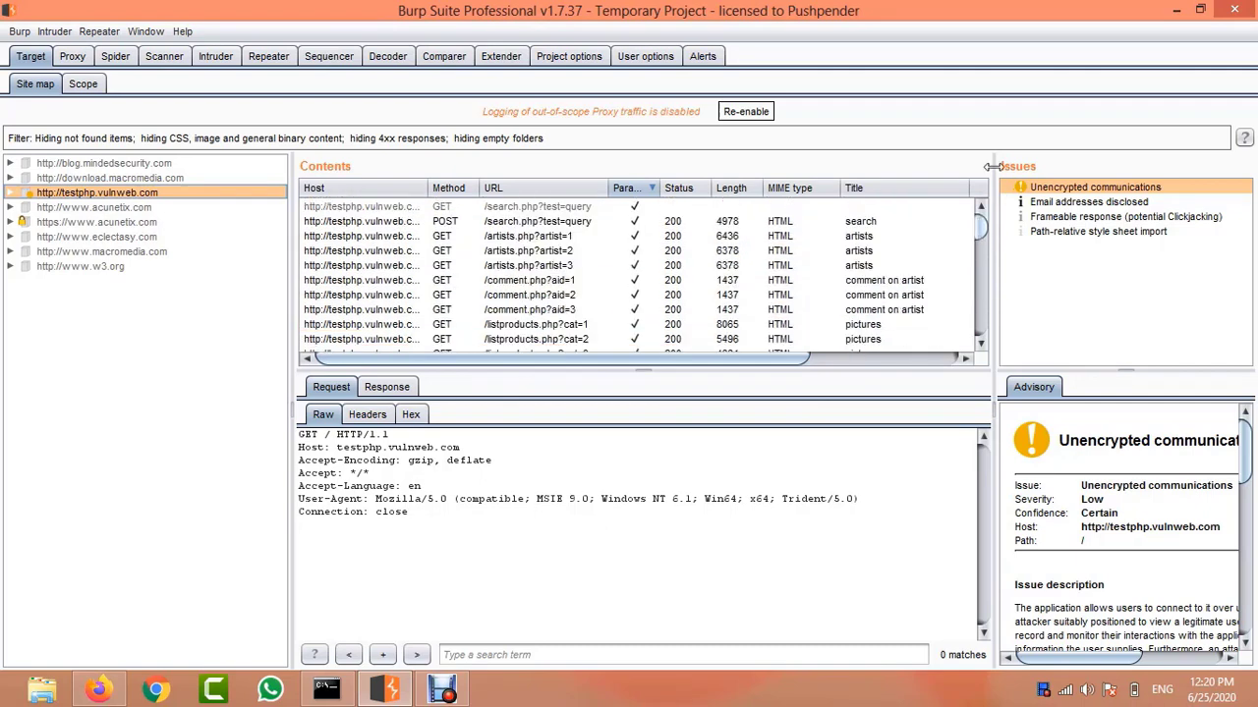
click(524, 208)
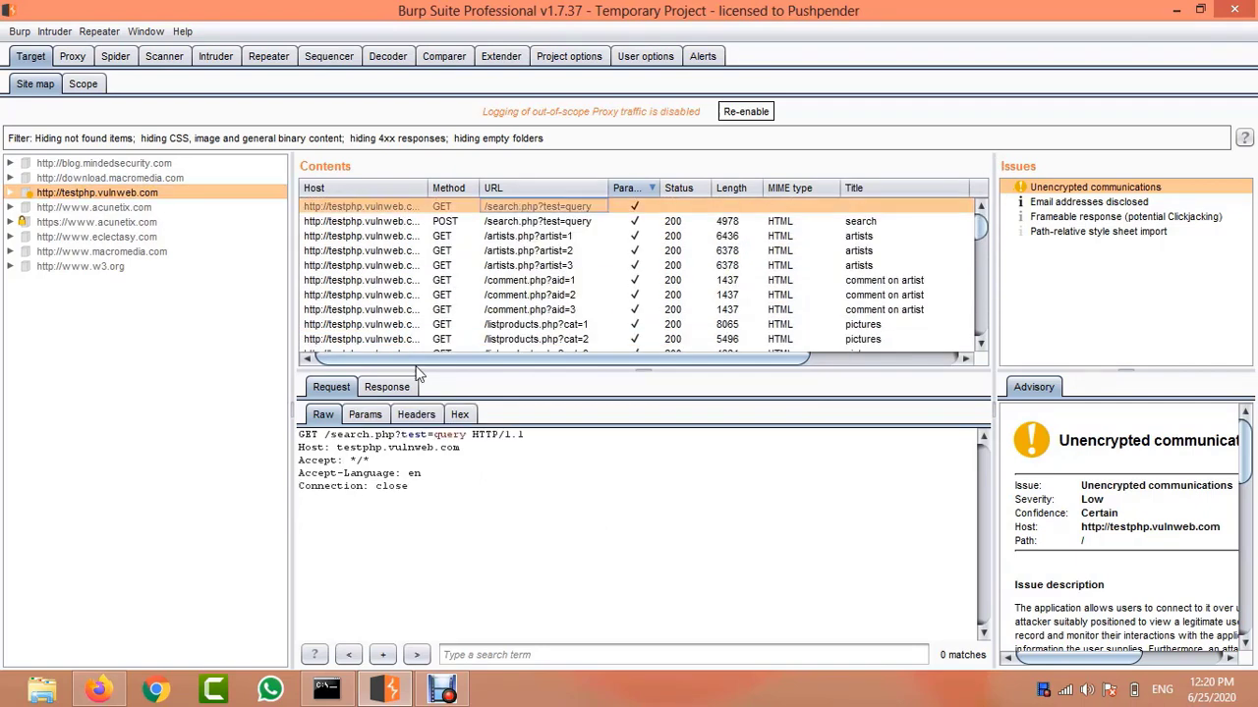
right_click(554, 488)
click(634, 422)
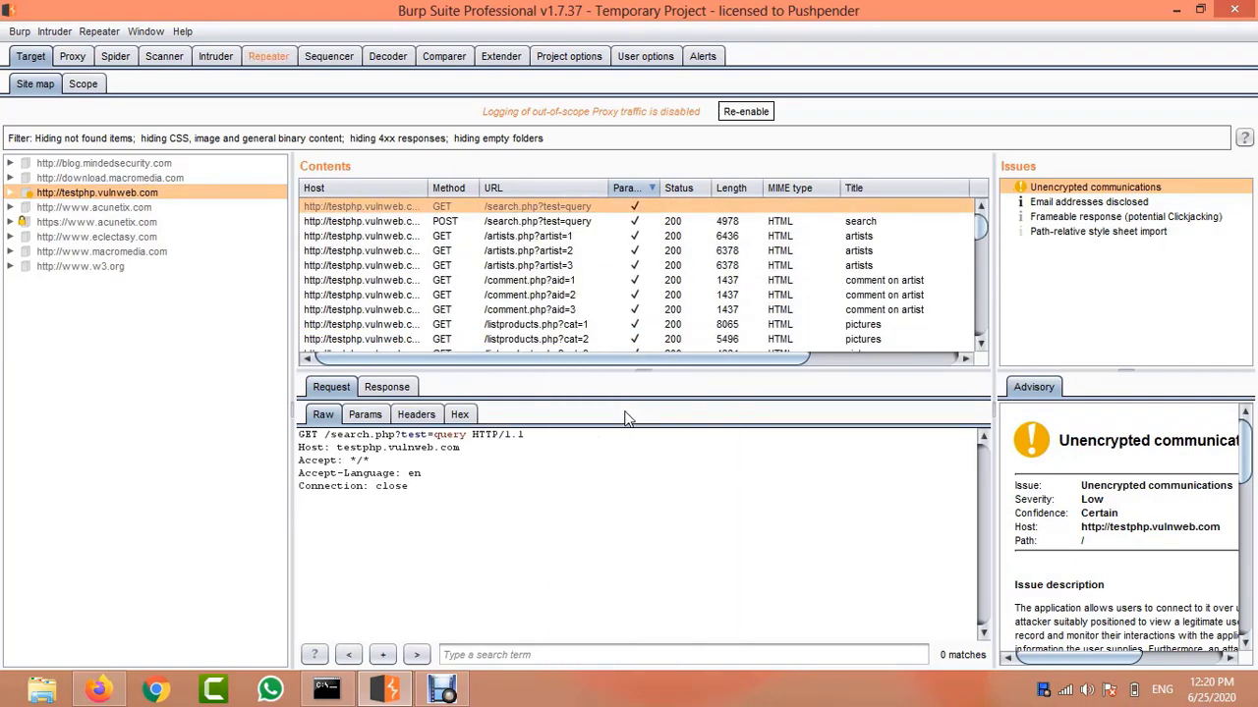
In Repeater, change the request's test parameter to hello1 and send the request.
click(268, 58)
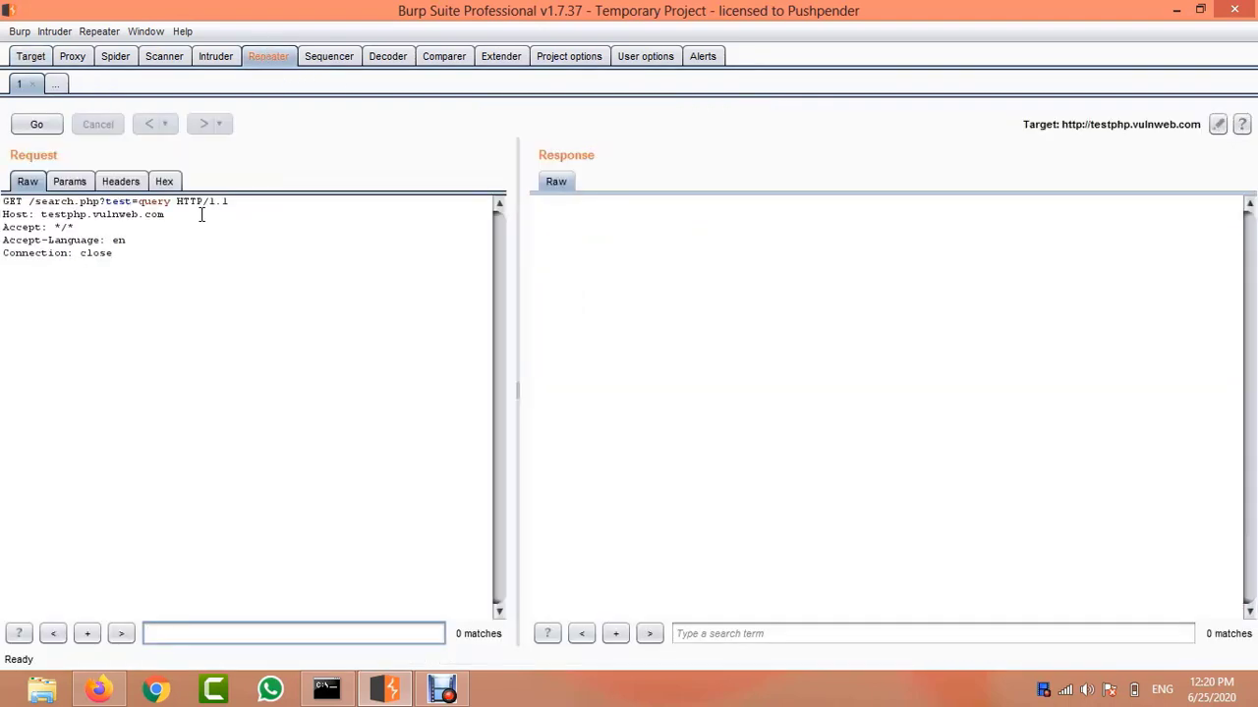
drag(170, 202, 137, 201)
text(hello1)
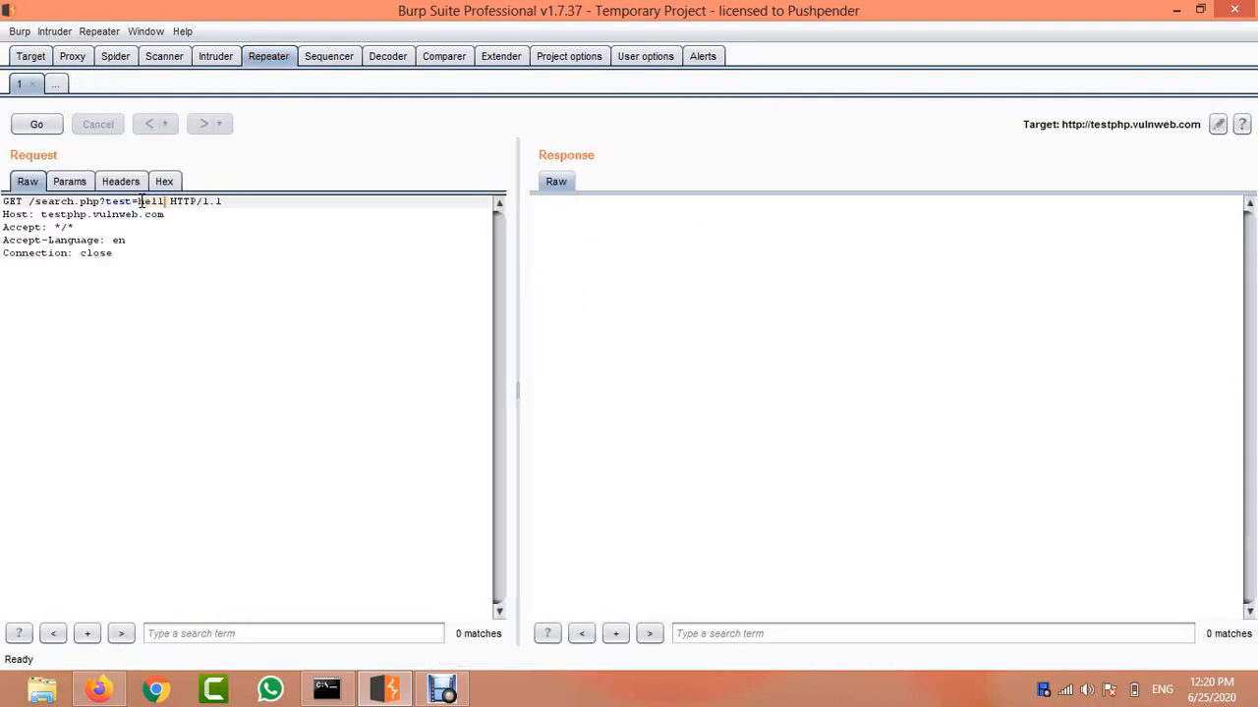
click(36, 124)
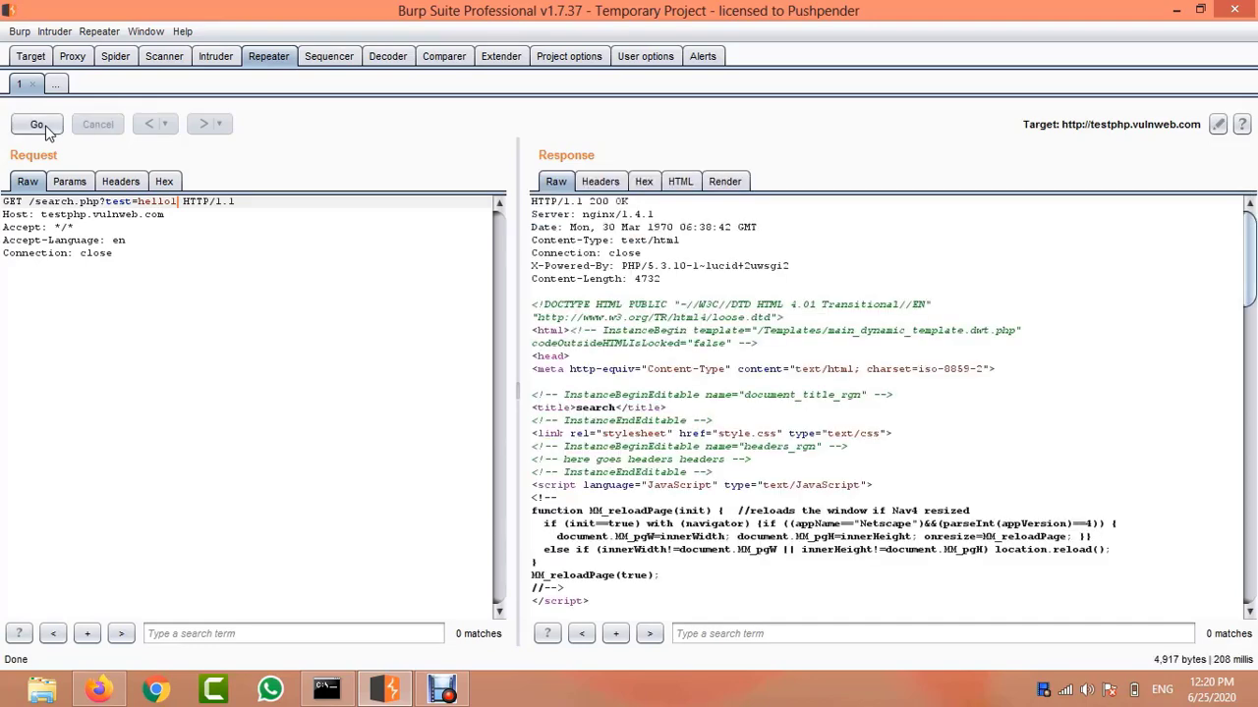
Search the response for hello1.
click(704, 631)
text(hello1)
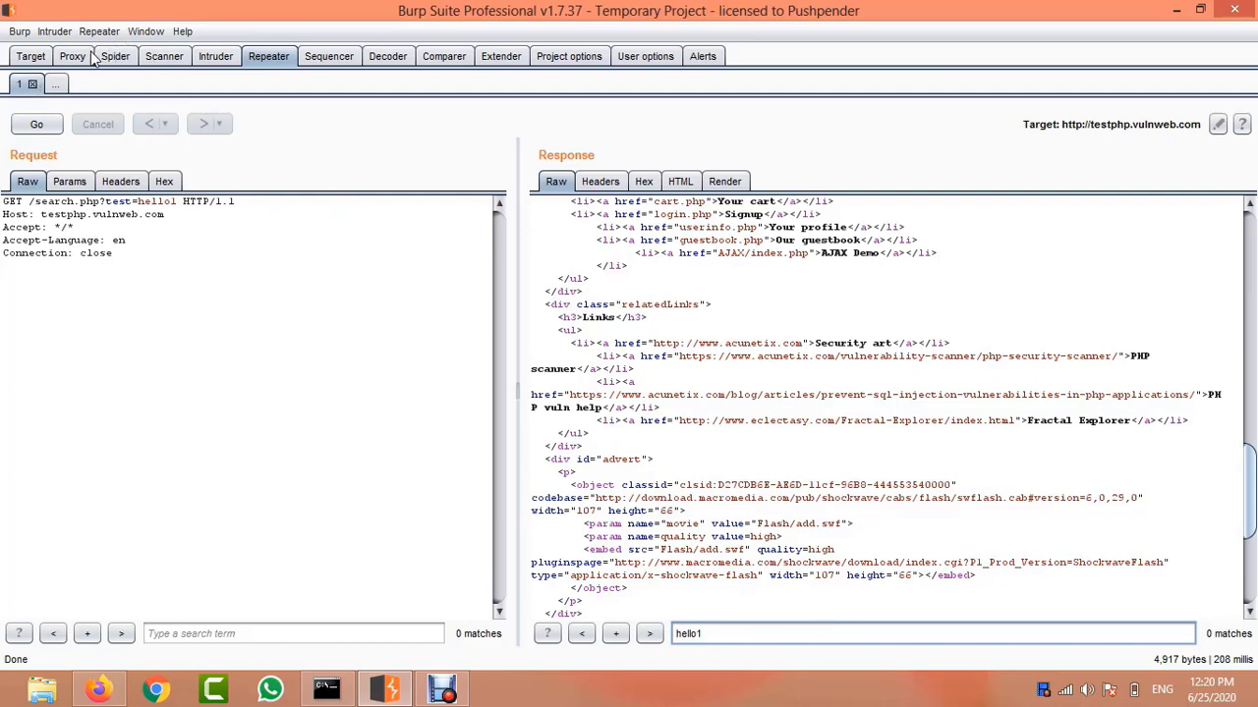
Send the GET /artists.php?artist=1 request from the testphp.vulnweb.com site map to Repeater.
click(33, 57)
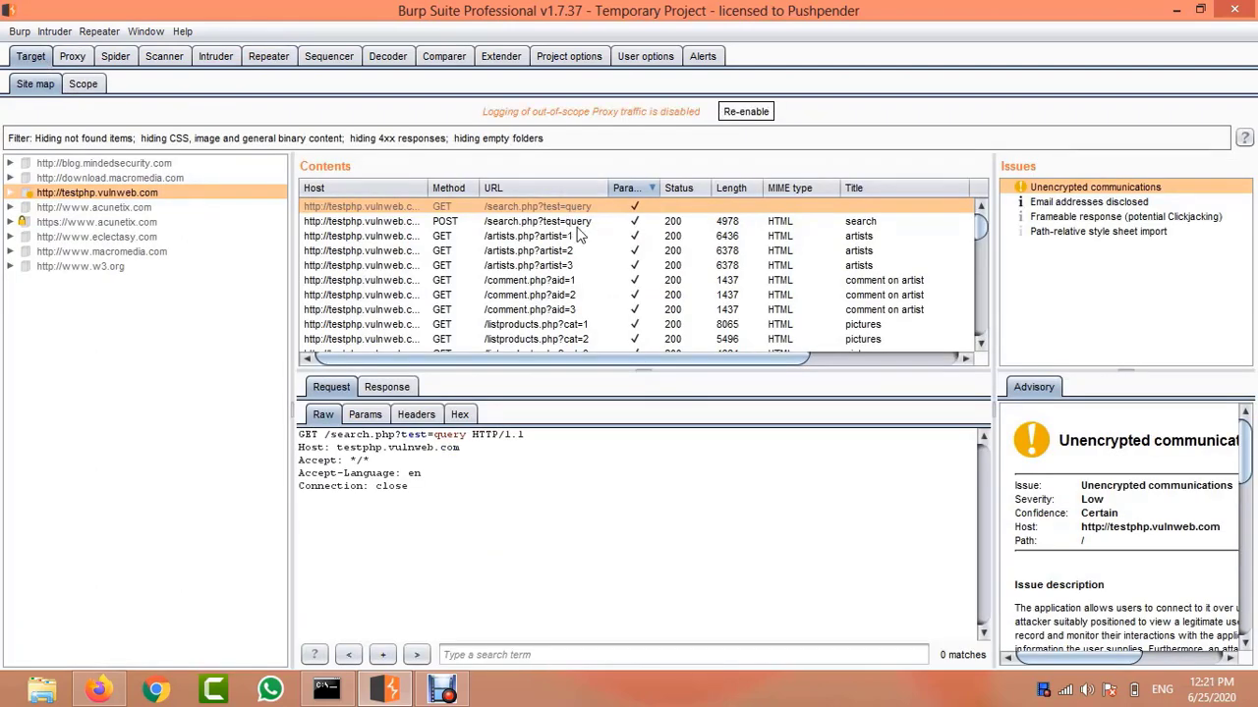
click(527, 237)
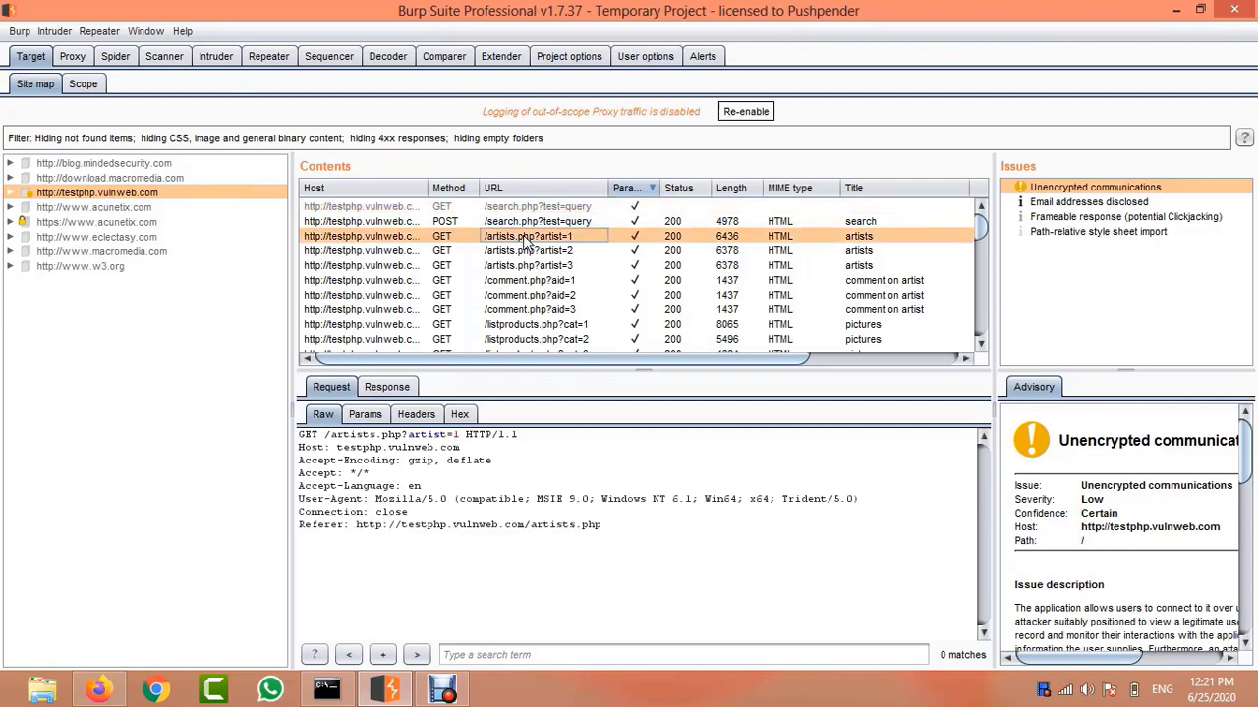
right_click(527, 243)
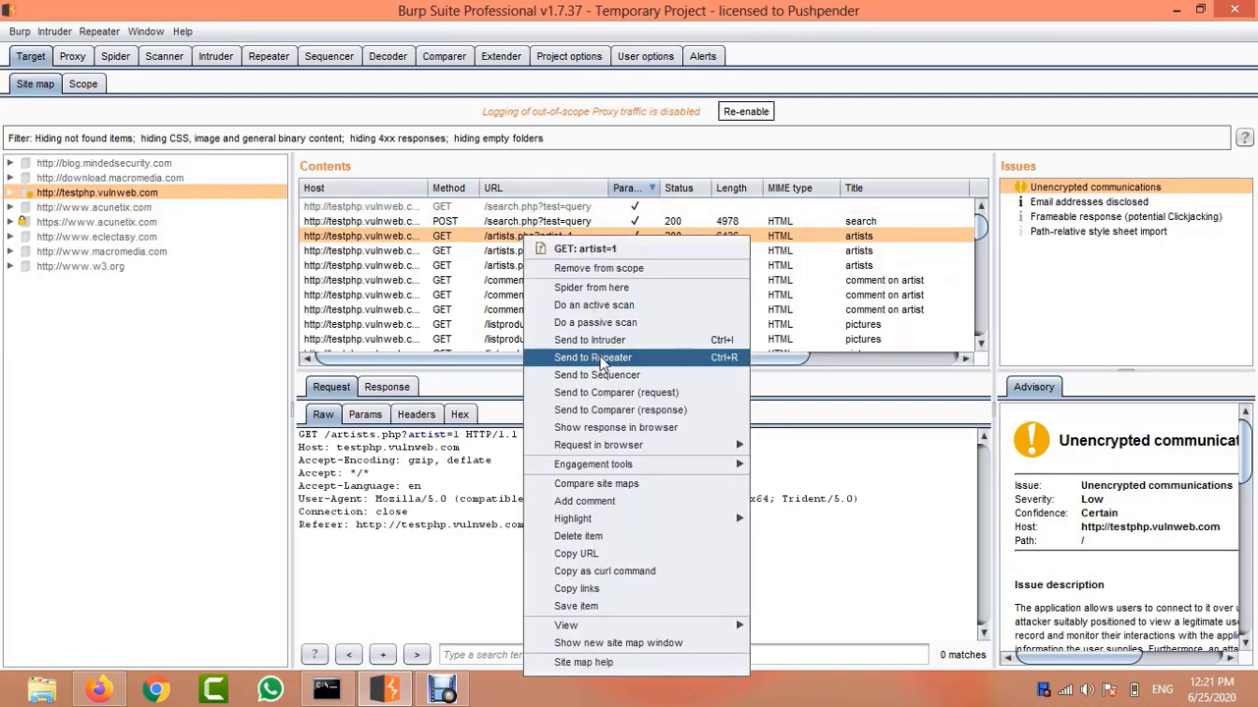
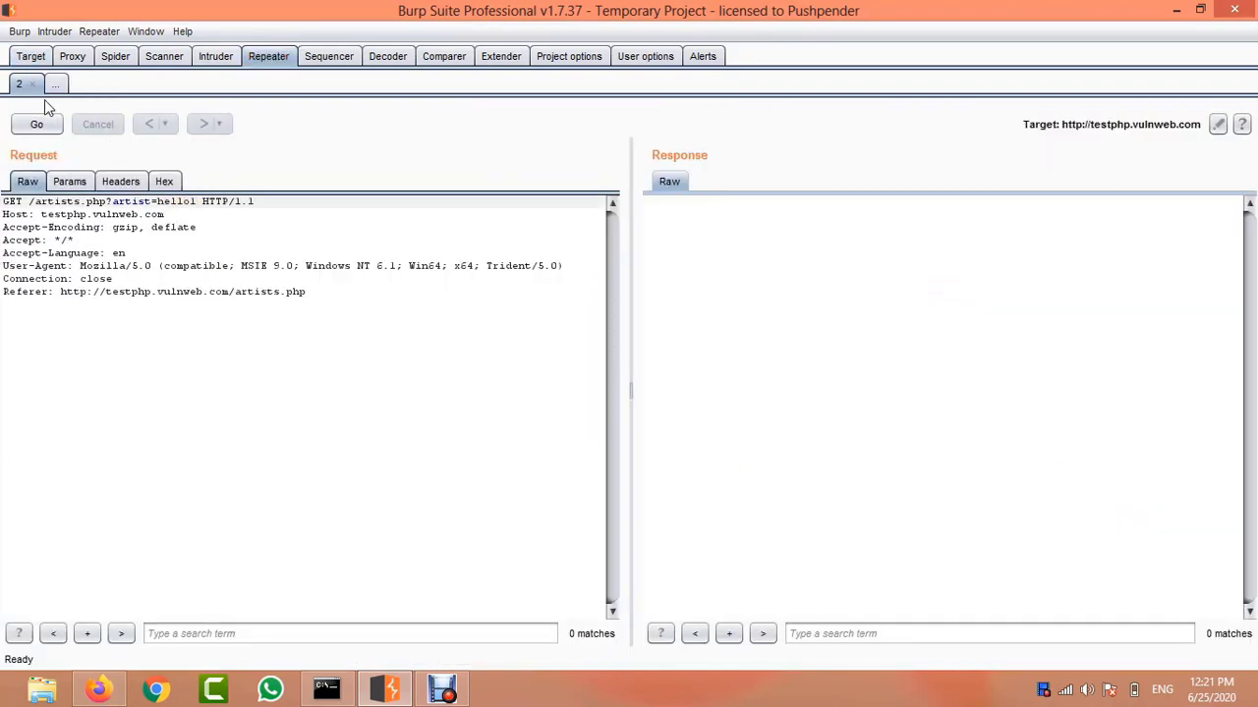
Issue the artists.php request with artist set to hello1 and search its response for hello1.
click(37, 123)
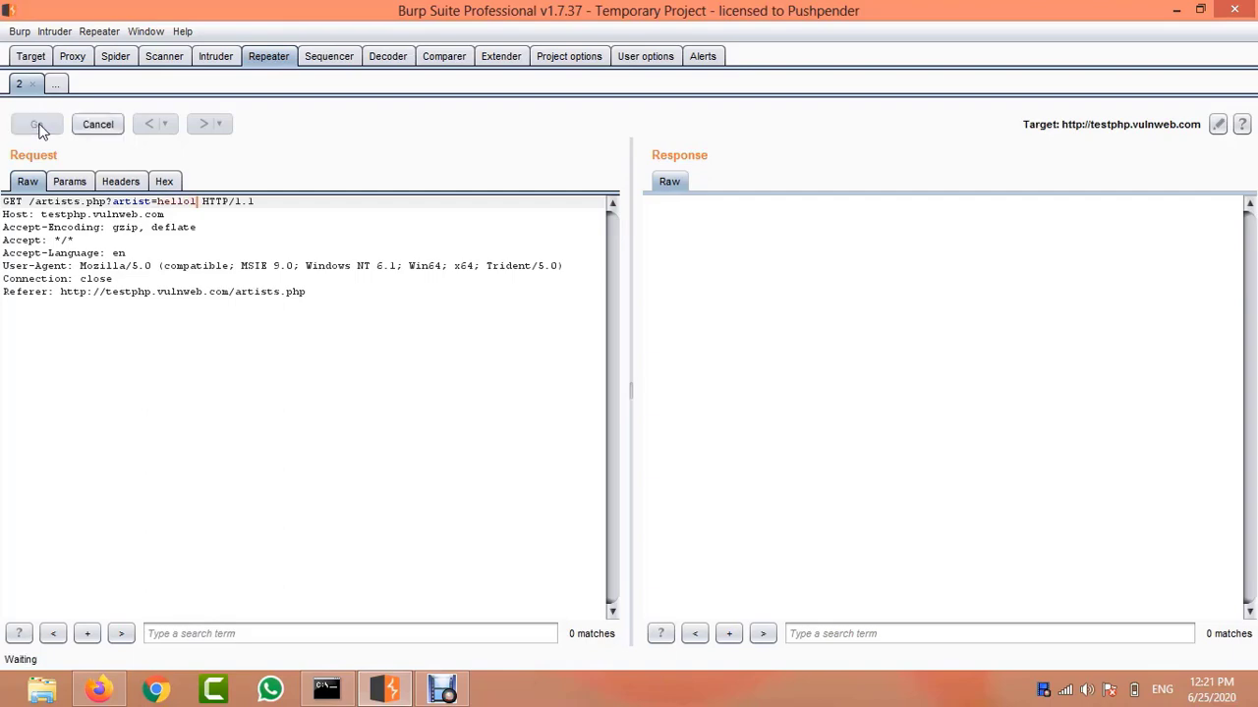
click(842, 633)
text(hello1)
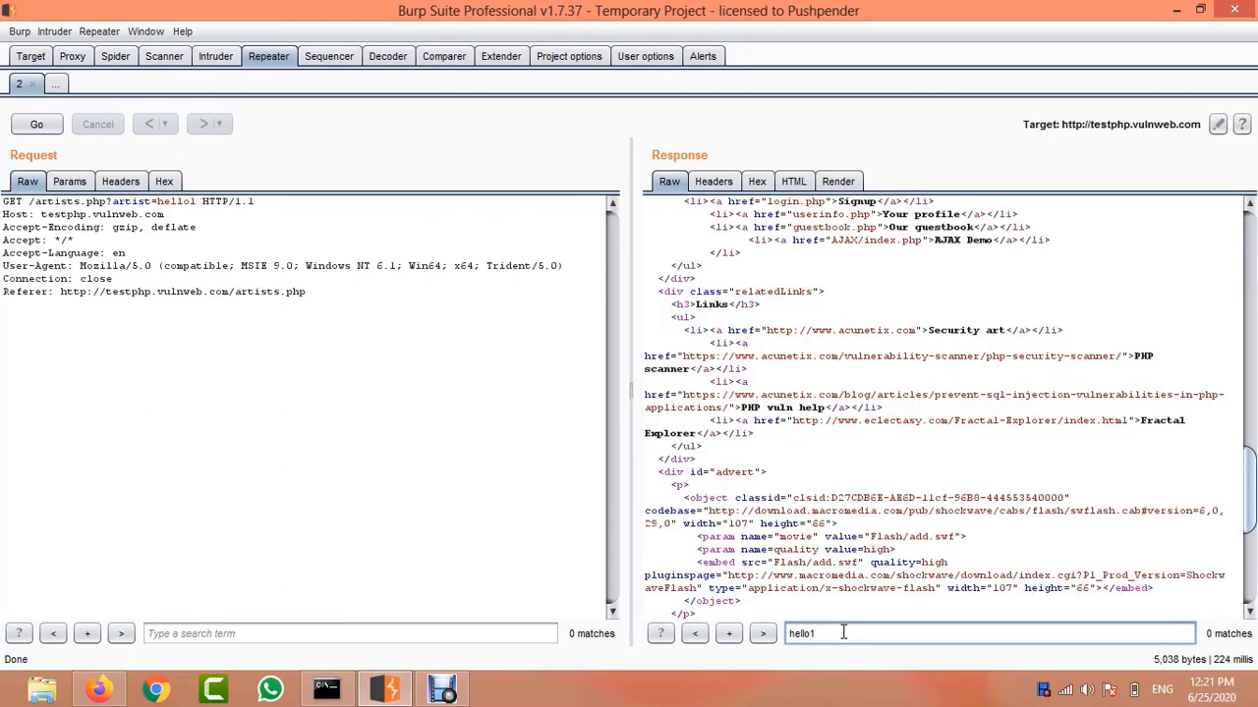
Send the GET /product.php?pic=1 request from the site map to Repeater.
click(39, 55)
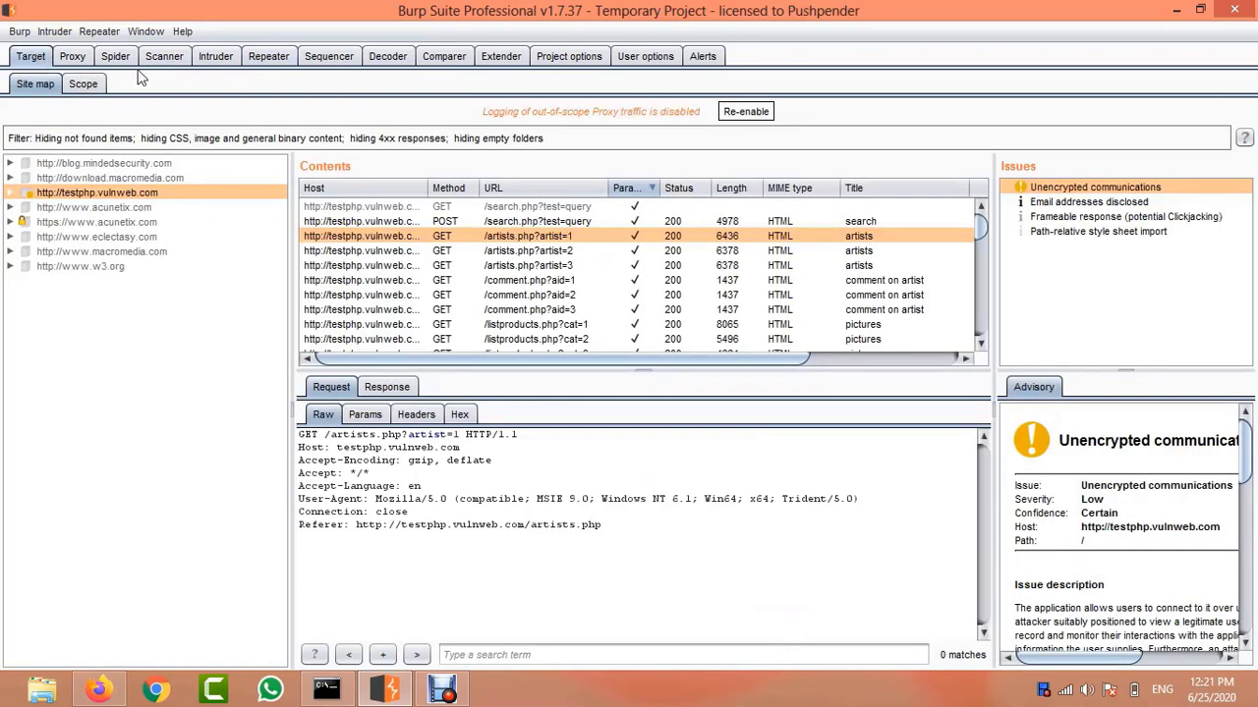
click(548, 282)
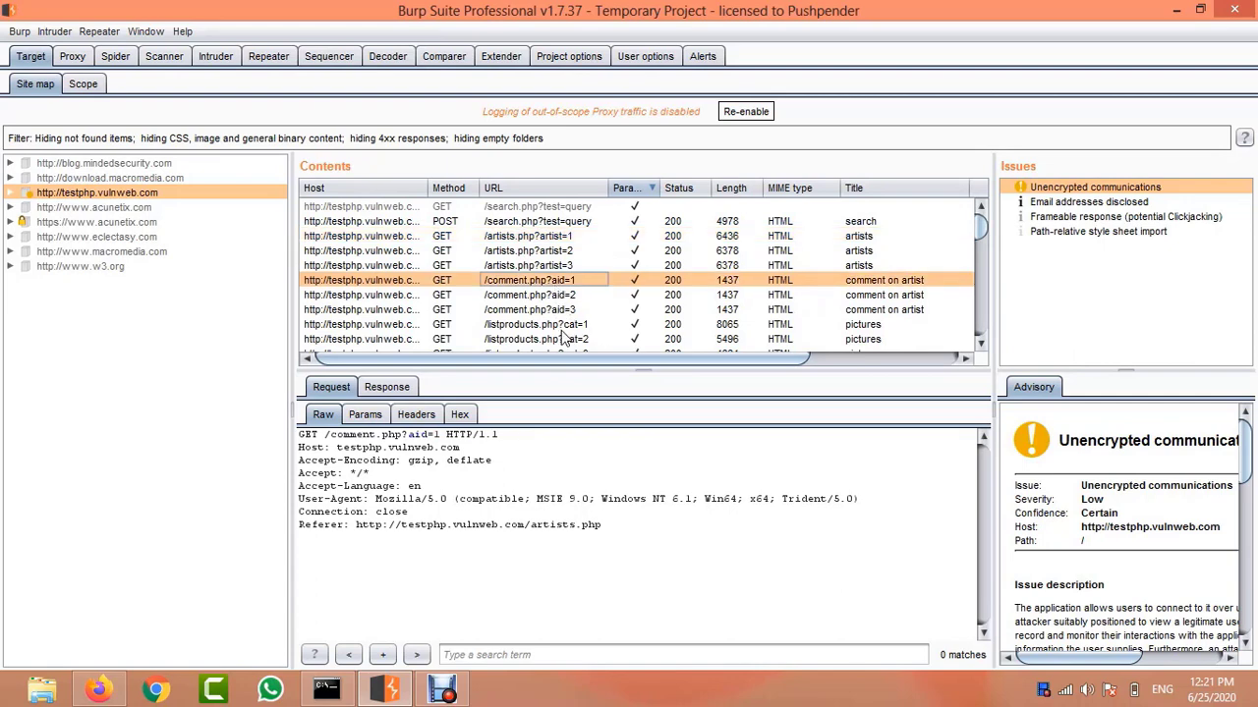
click(560, 327)
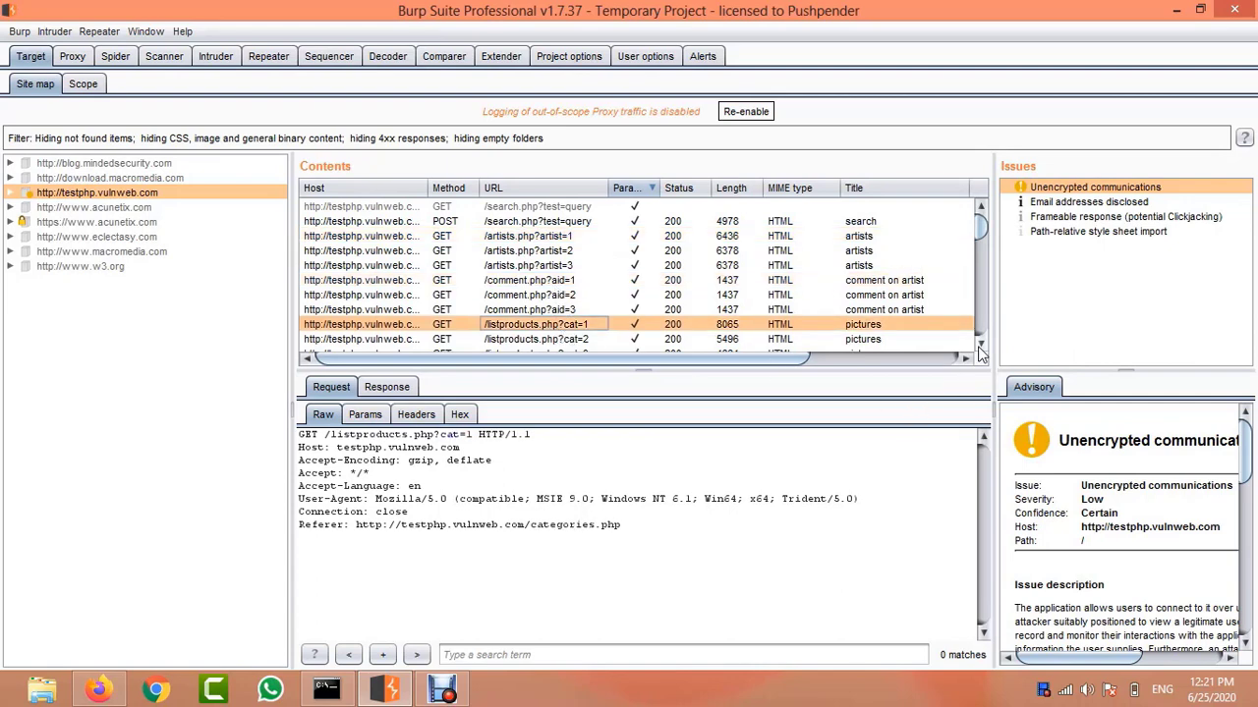
scroll(980, 352, down, 2)
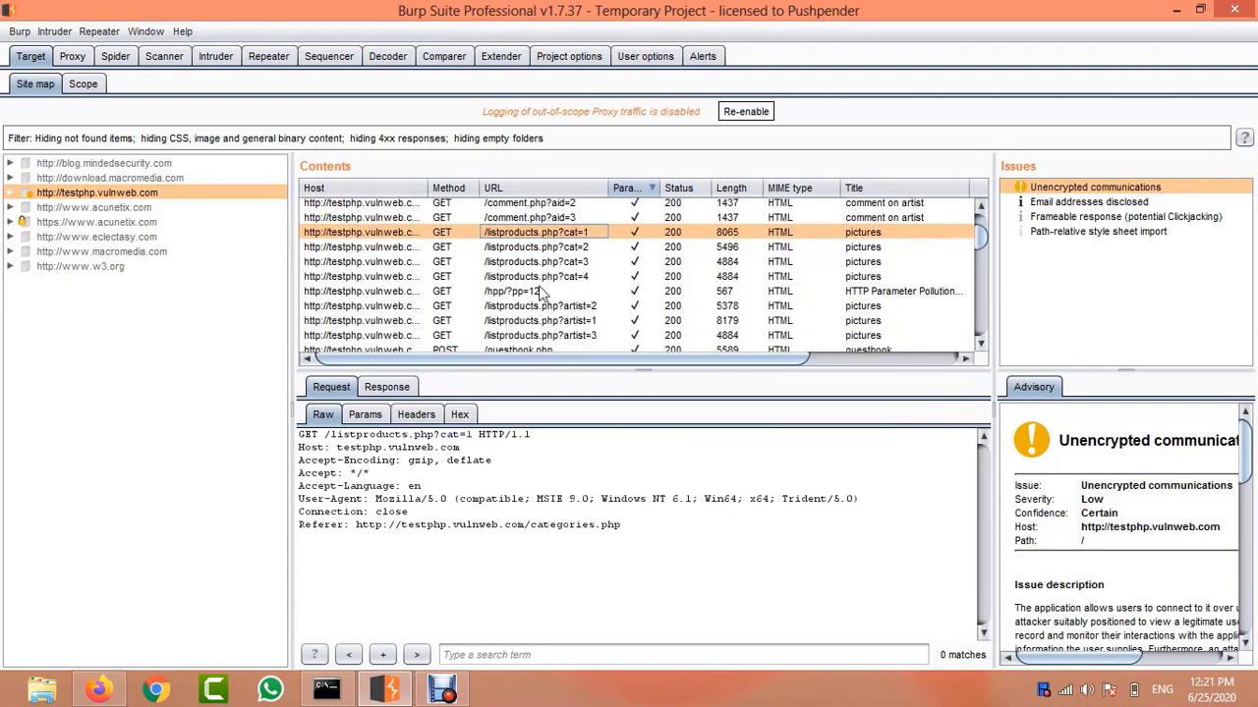
scroll(979, 344, down, 2)
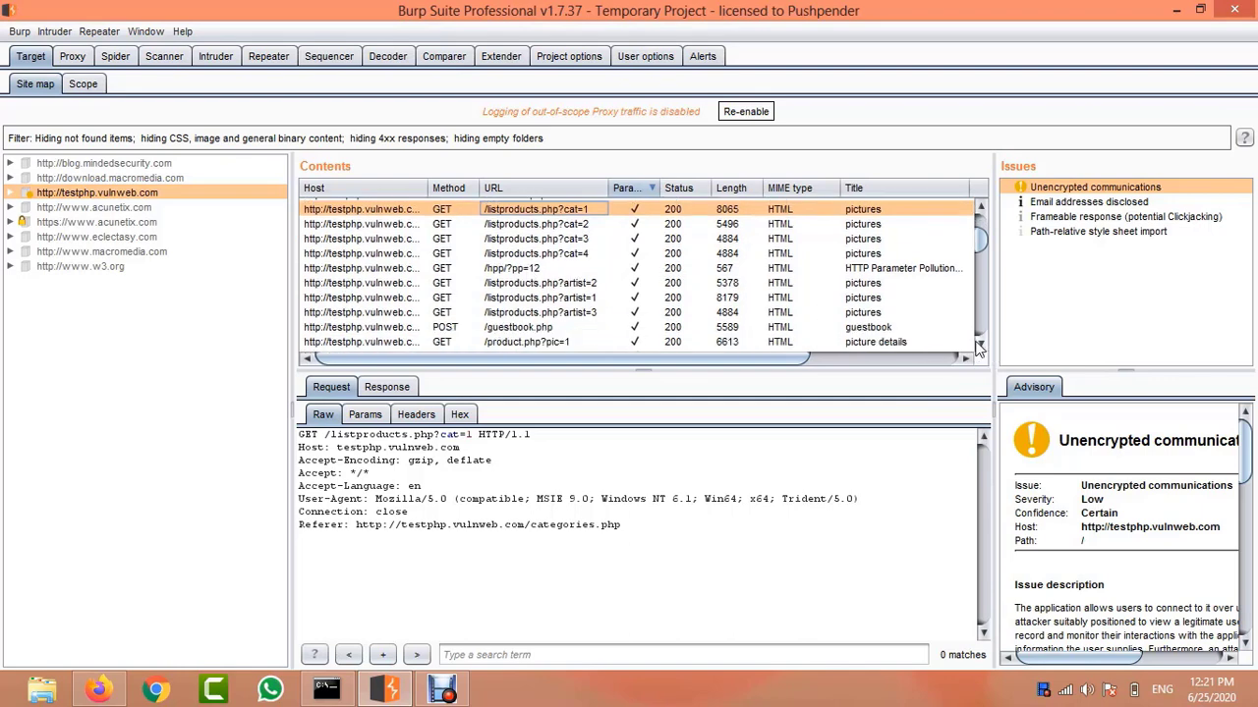
scroll(980, 345, down, 1)
click(535, 274)
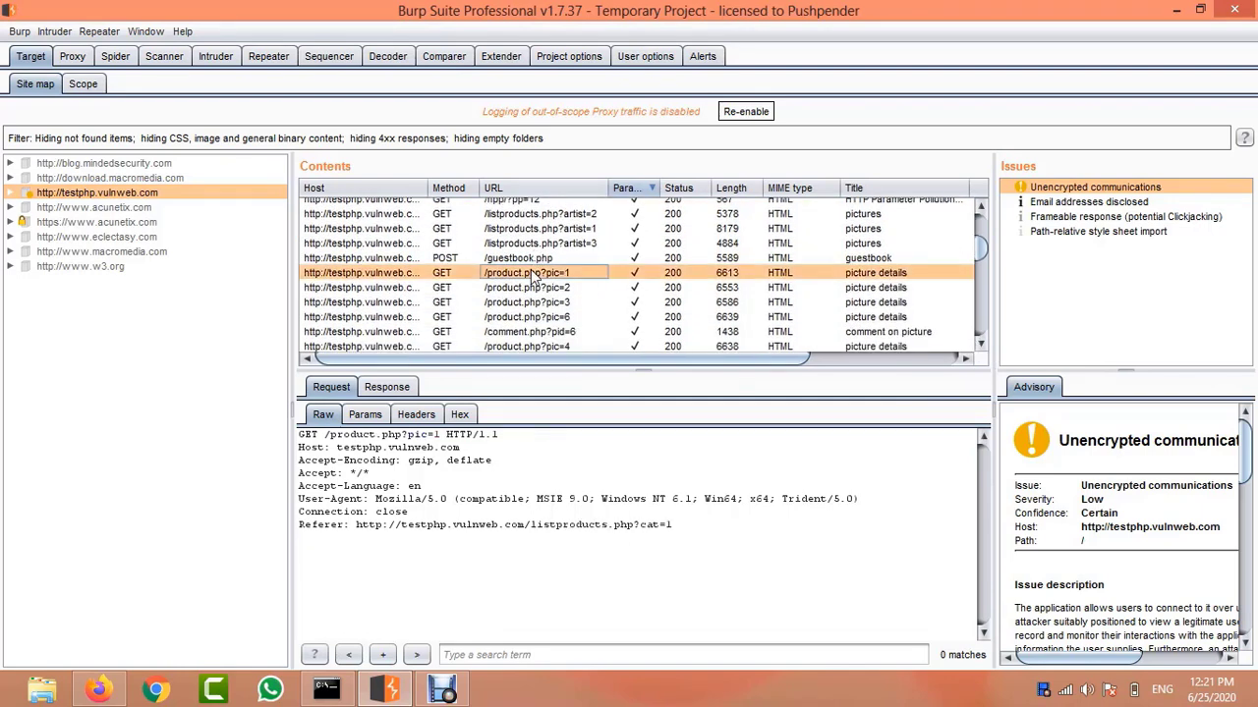
right_click(536, 278)
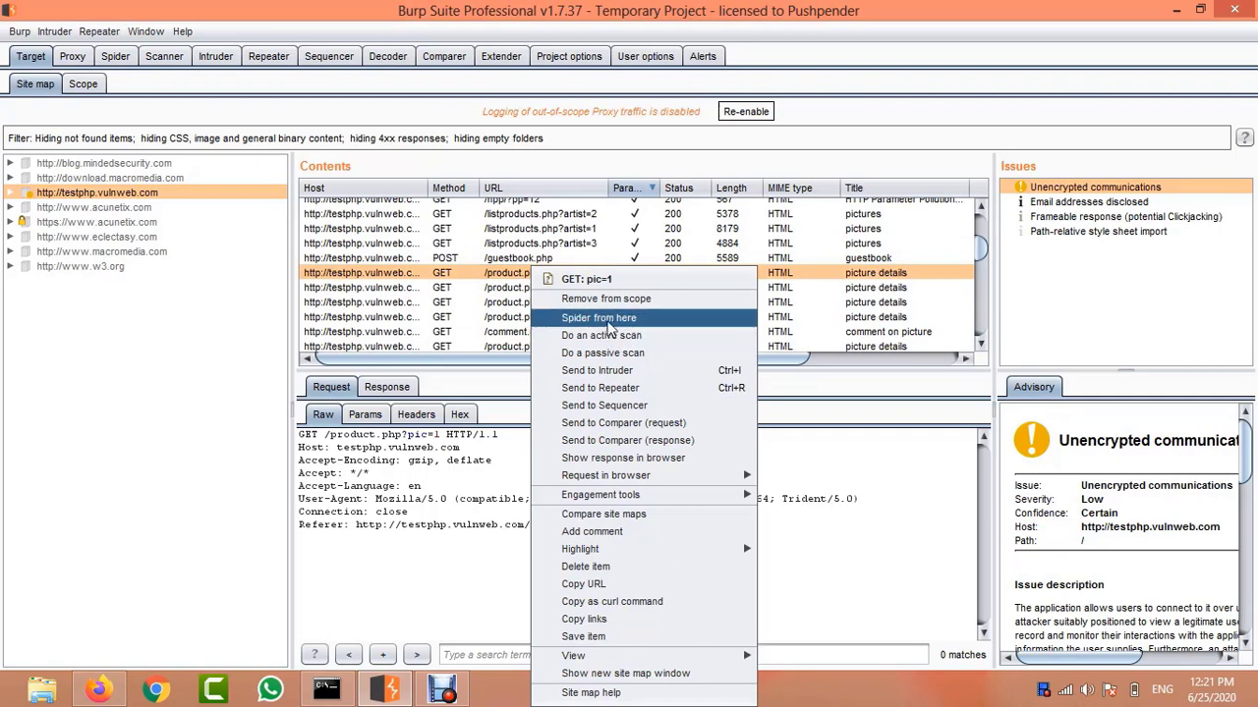
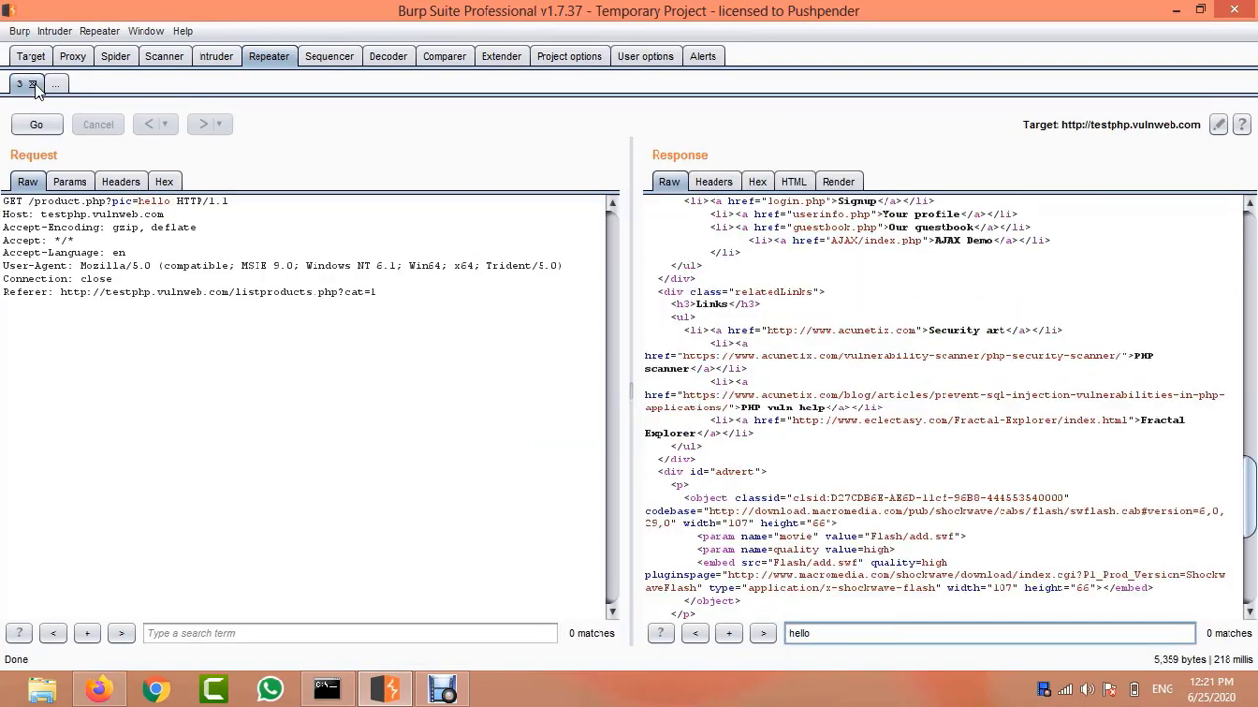
Send the GET /comment.php?pid=7 request from the site map to Repeater and open it there.
click(113, 57)
click(34, 59)
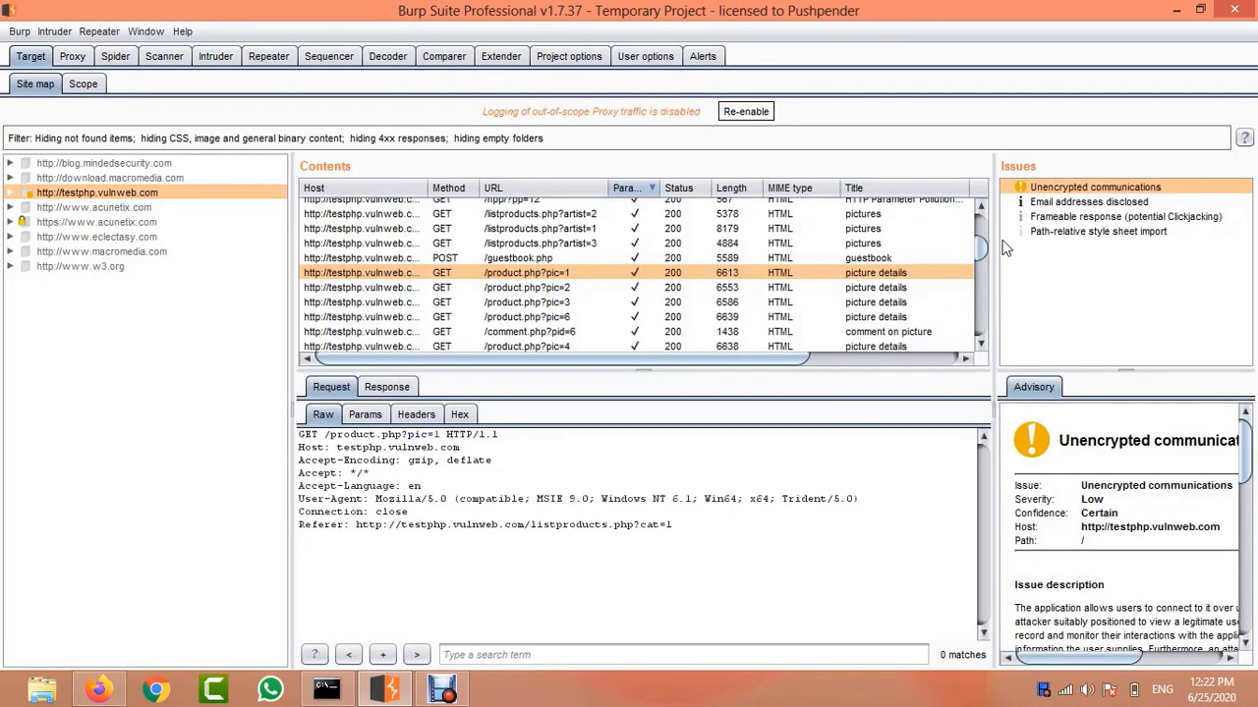
drag(979, 250, 985, 274)
click(571, 273)
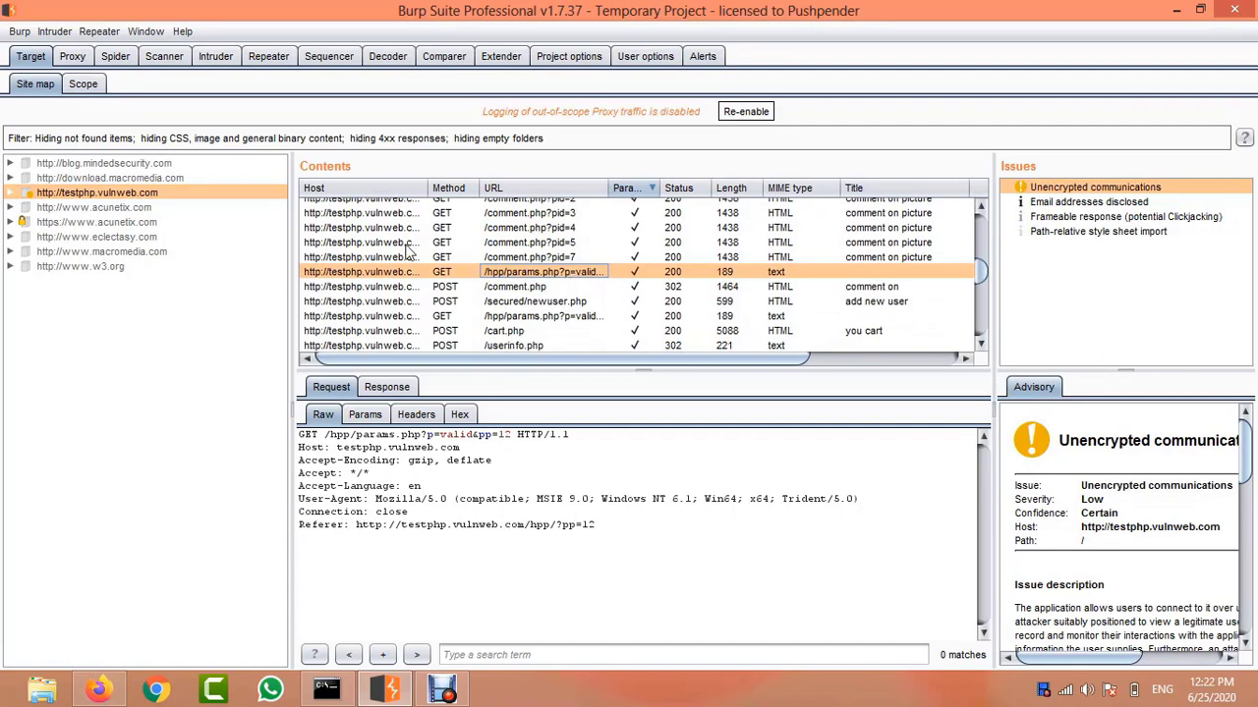
right_click(509, 272)
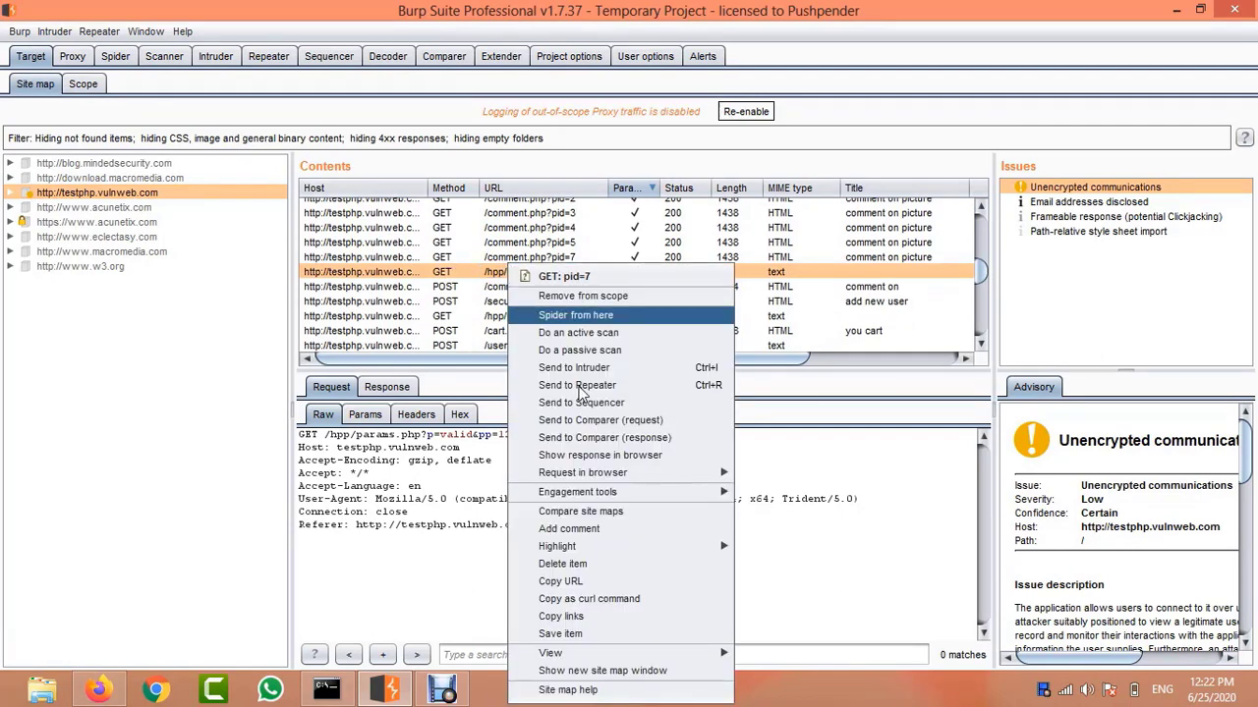
click(568, 385)
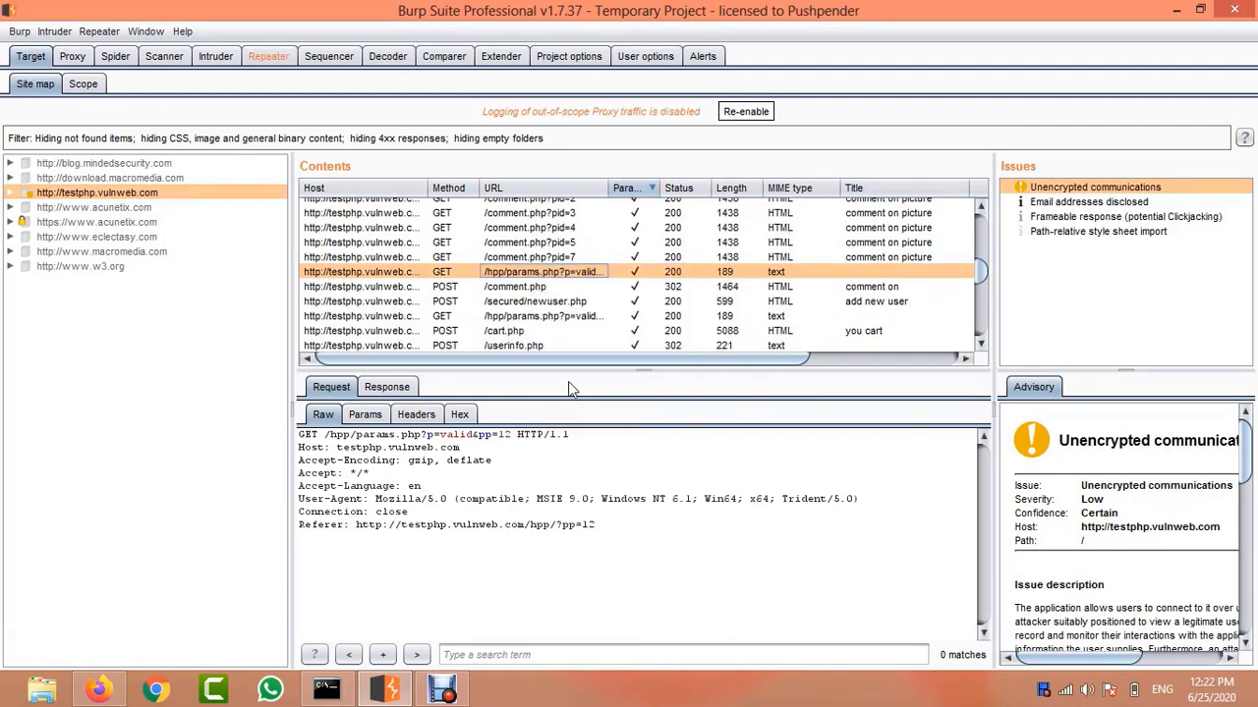
click(267, 57)
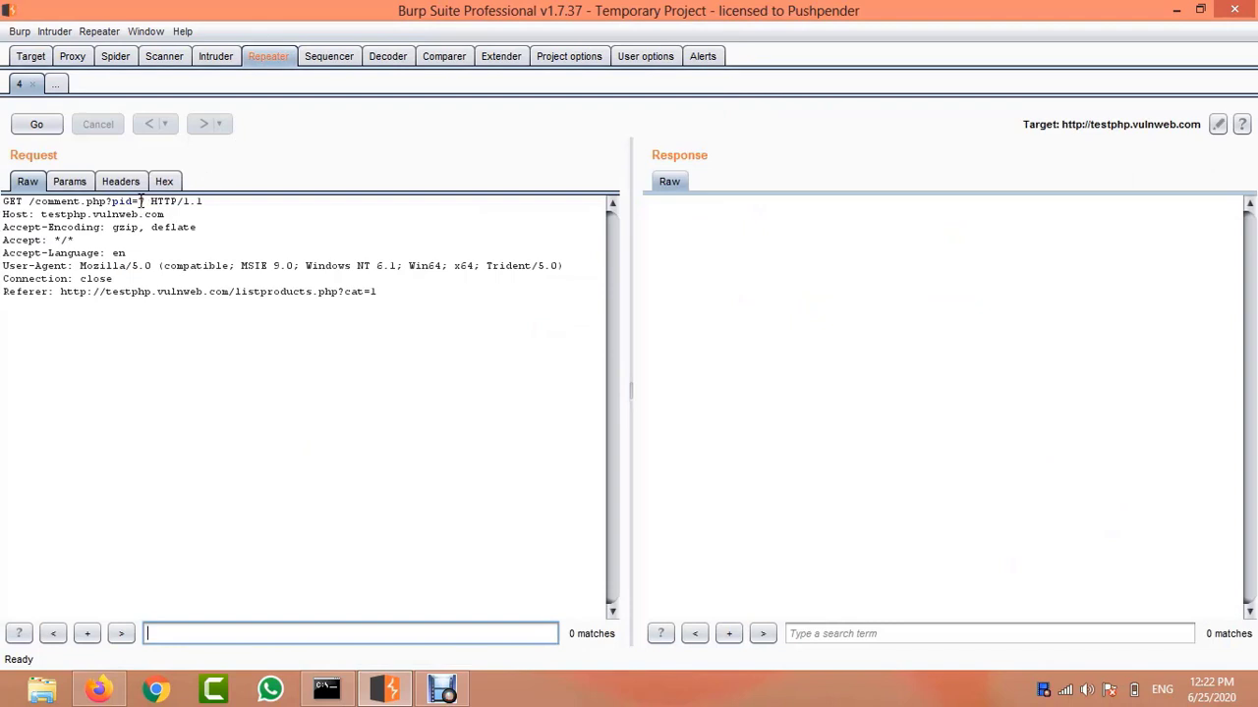
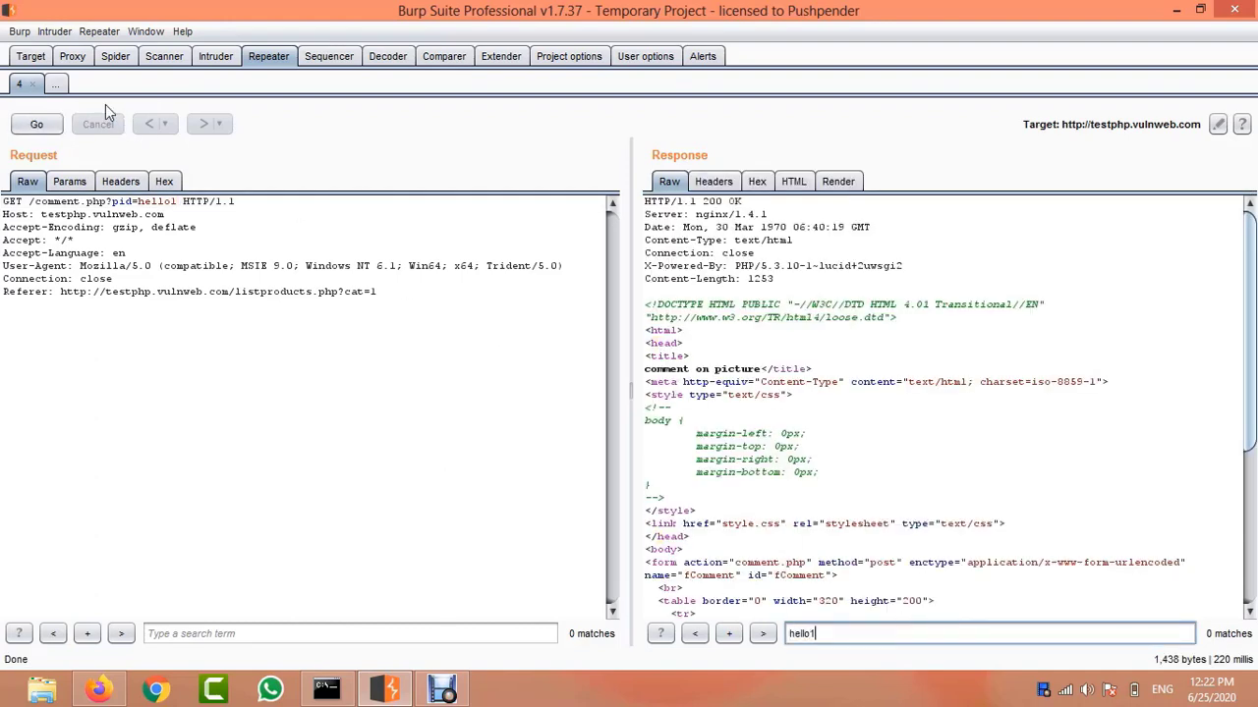
Send the GET /hpp/params.php?p=valid&pp=12 request to Repeater and highlight the hello1hello2 text in its response.
click(115, 57)
click(30, 57)
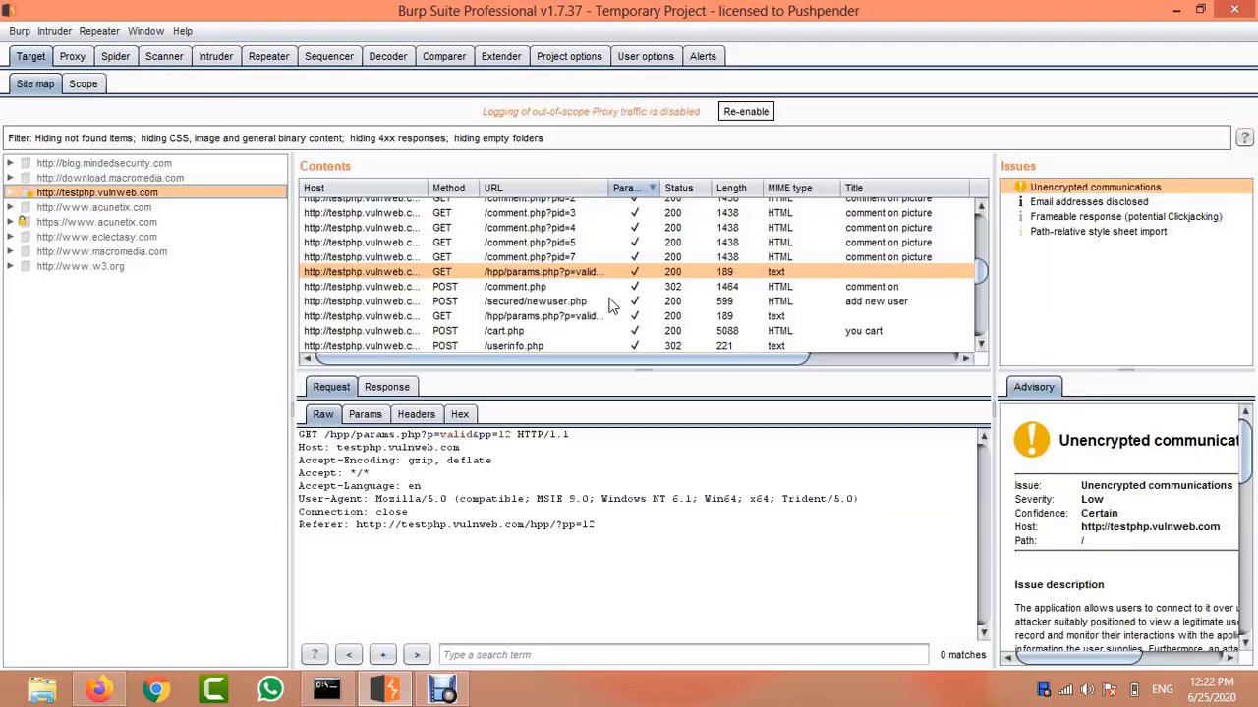
right_click(574, 278)
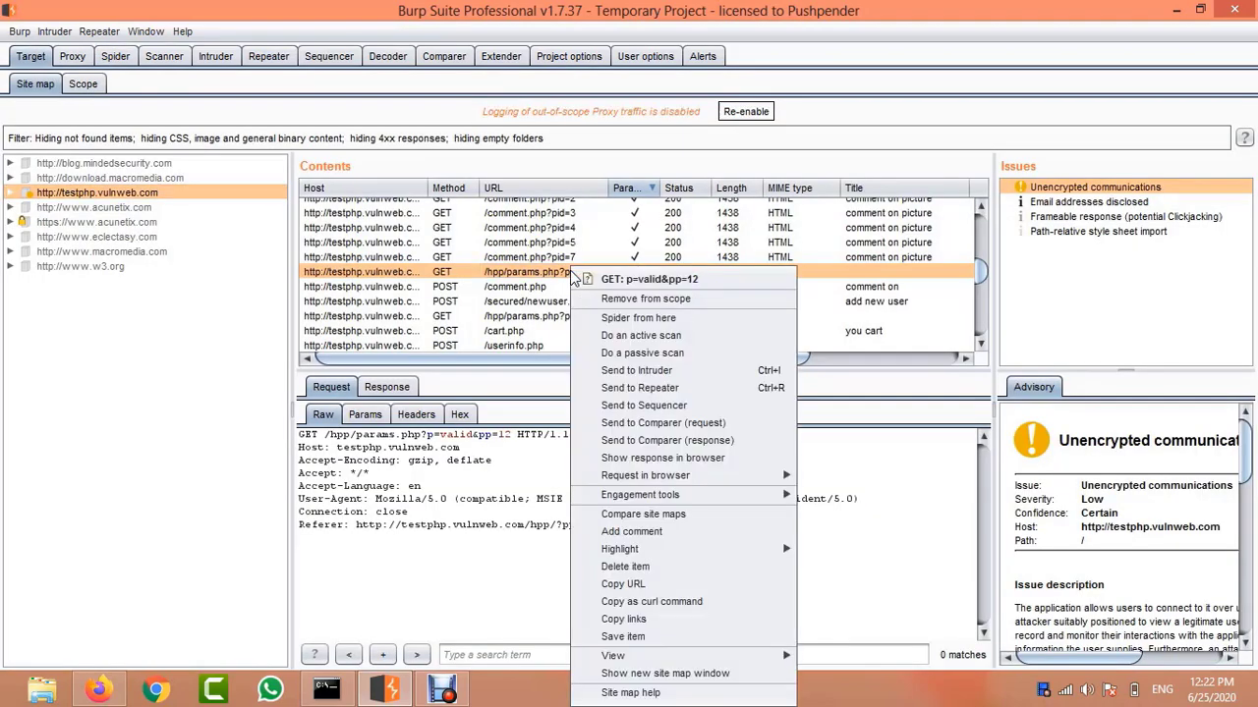
click(639, 388)
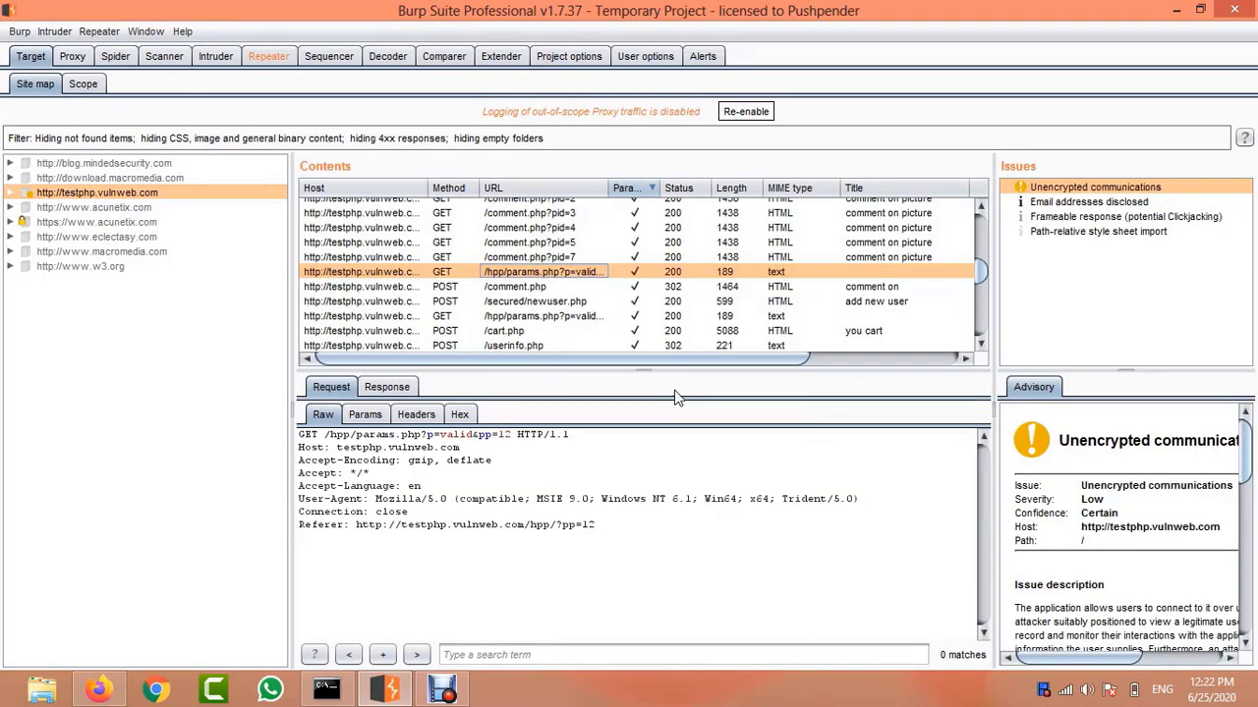
right_click(529, 280)
click(603, 385)
click(264, 55)
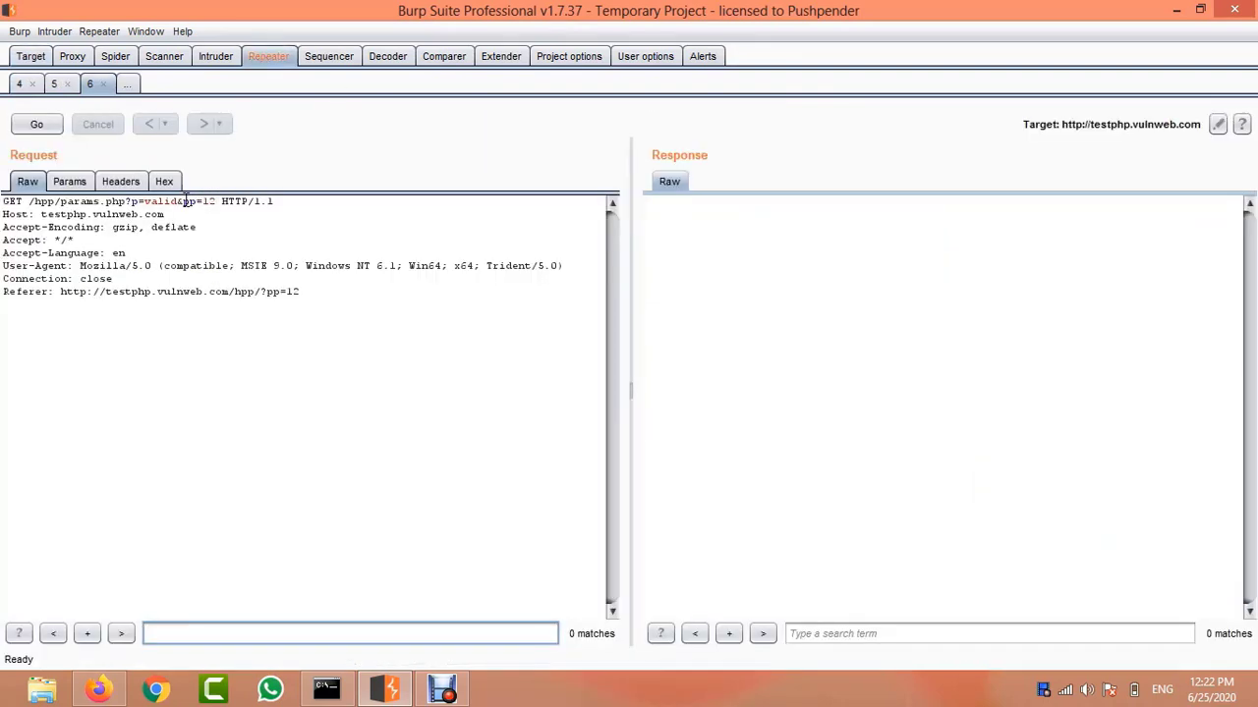
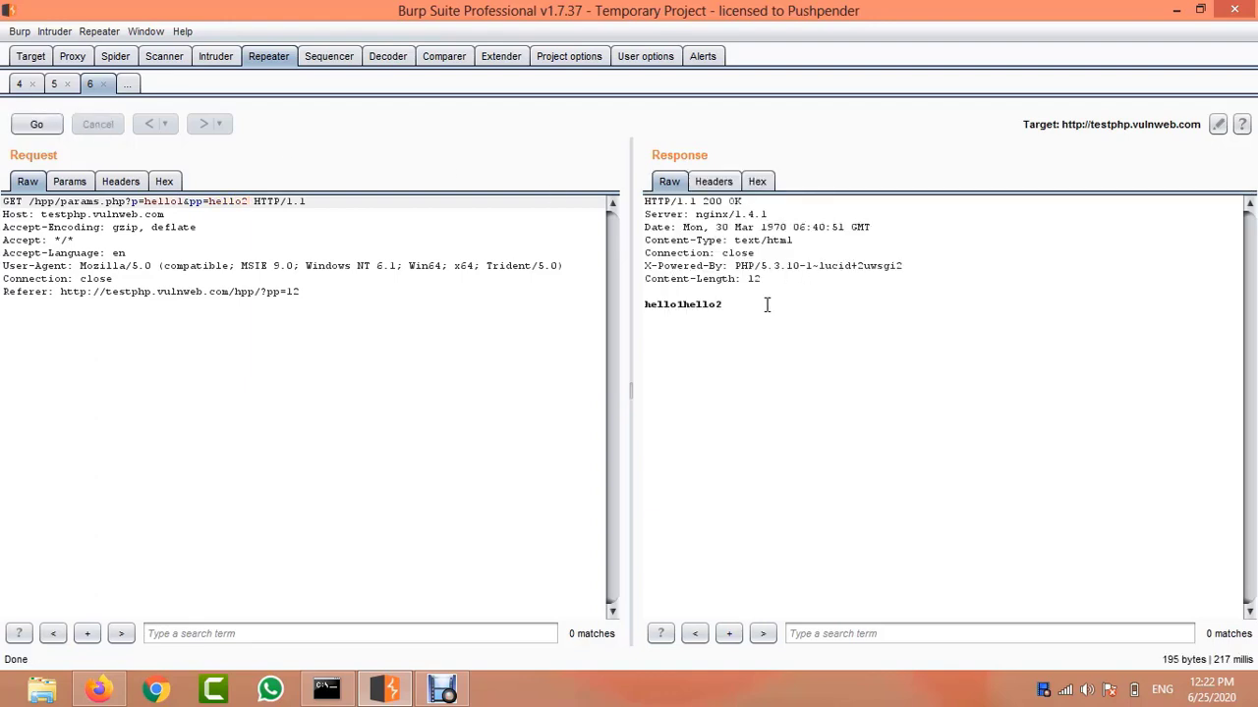
double_click(741, 306)
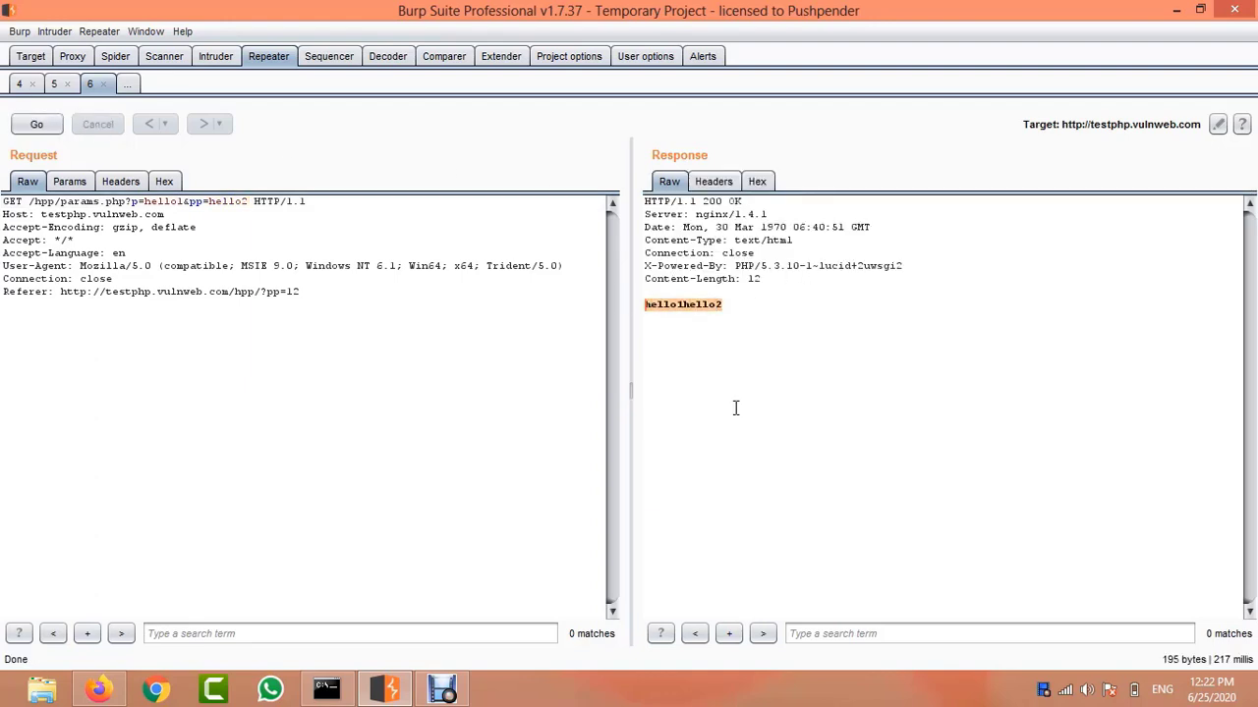
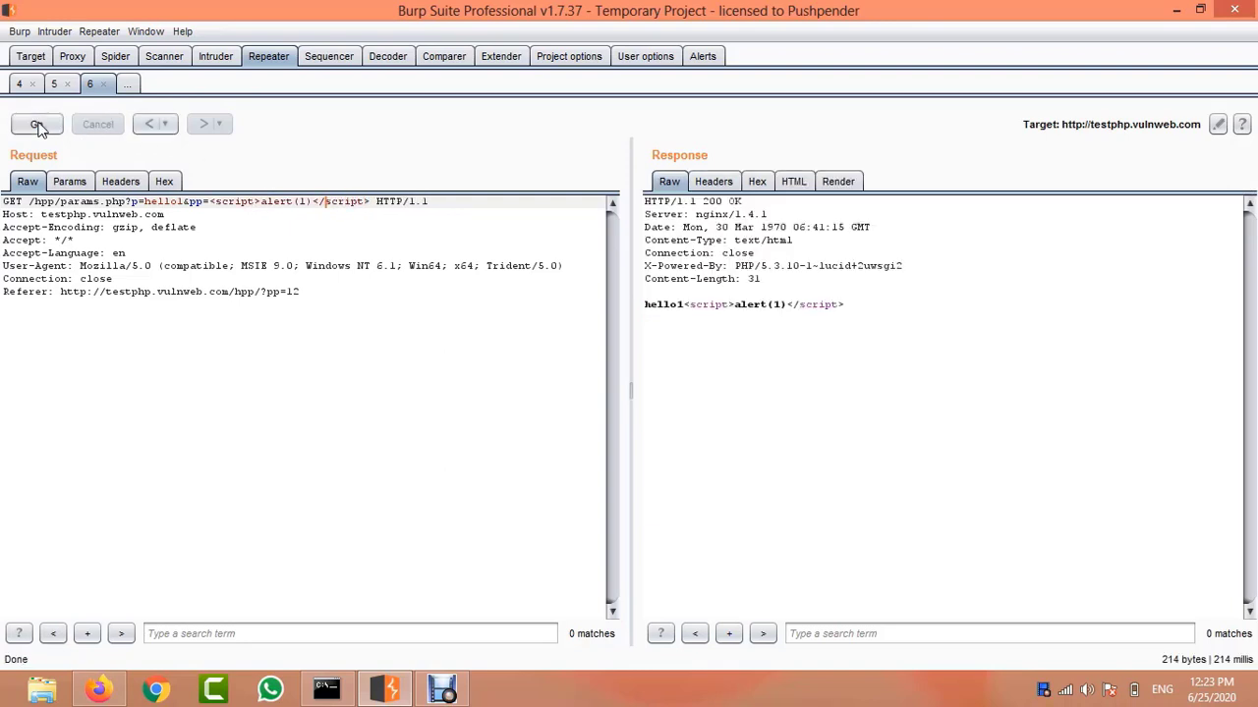
Generate the show-response-in-browser URL for the params.php request with pp=<script>alert(1)</script> and copy it.
right_click(390, 242)
click(477, 350)
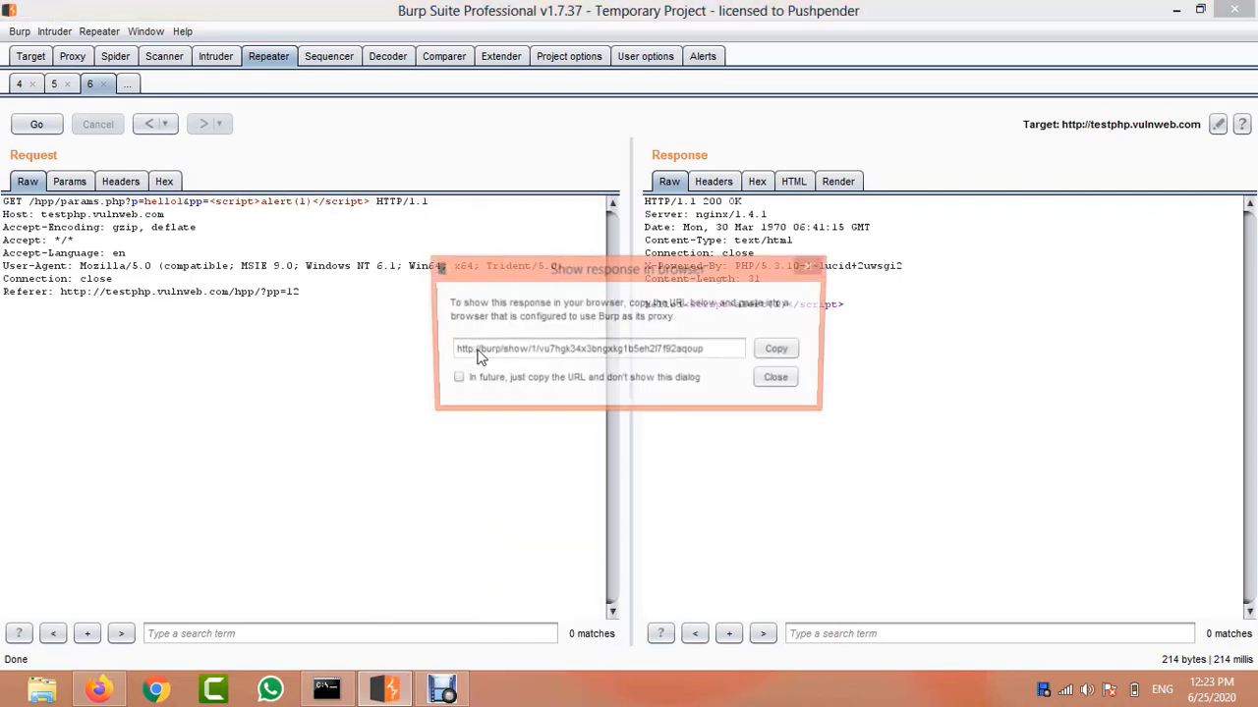
click(786, 359)
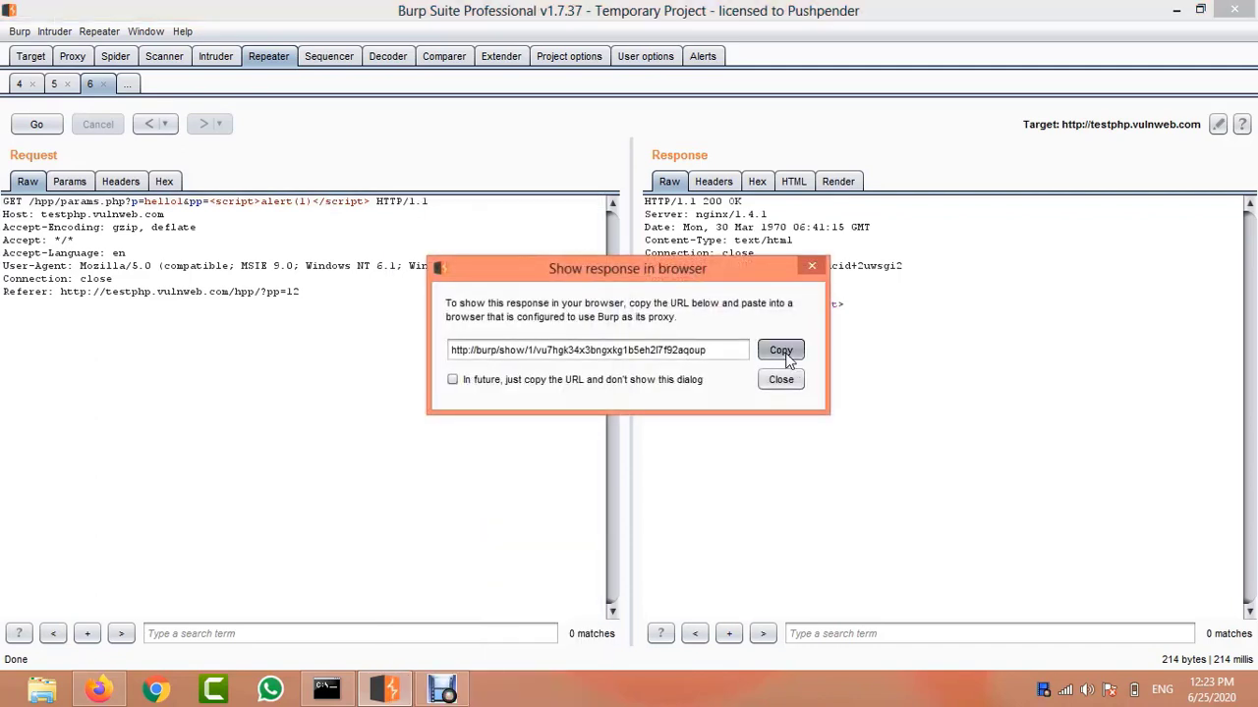
Switch to Firefox and load the copied Burp response URL in a new tab.
click(94, 692)
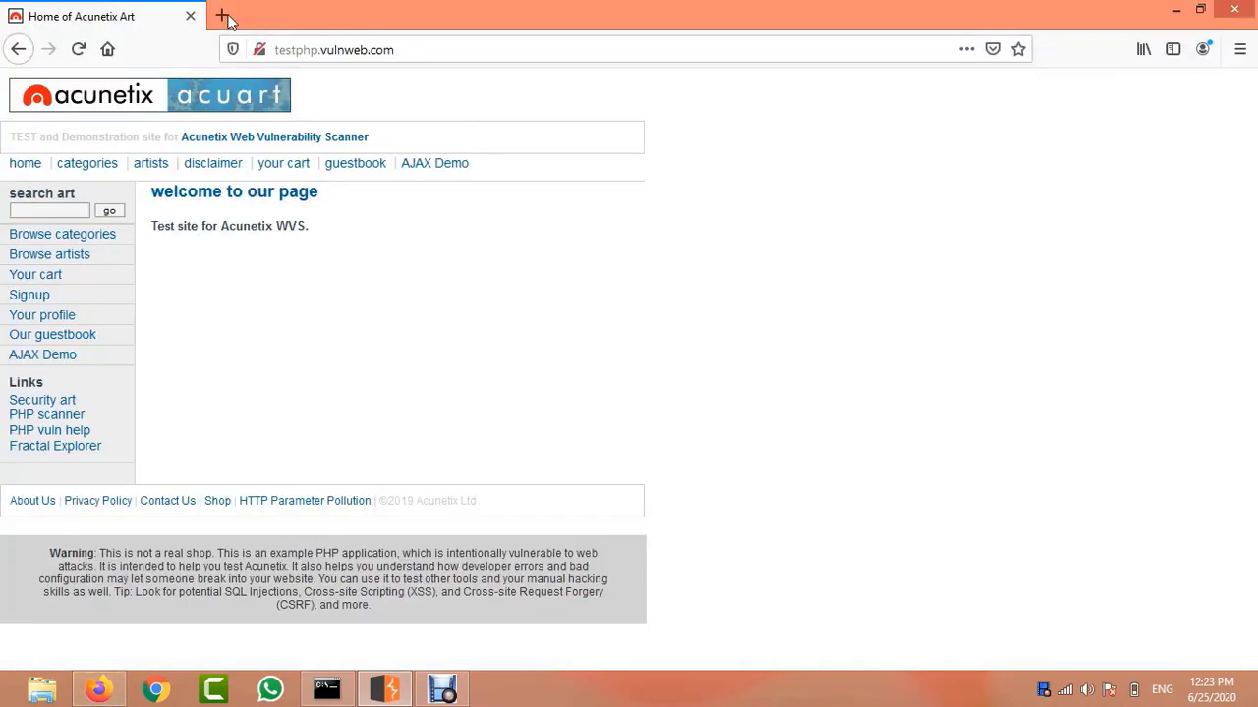
click(225, 18)
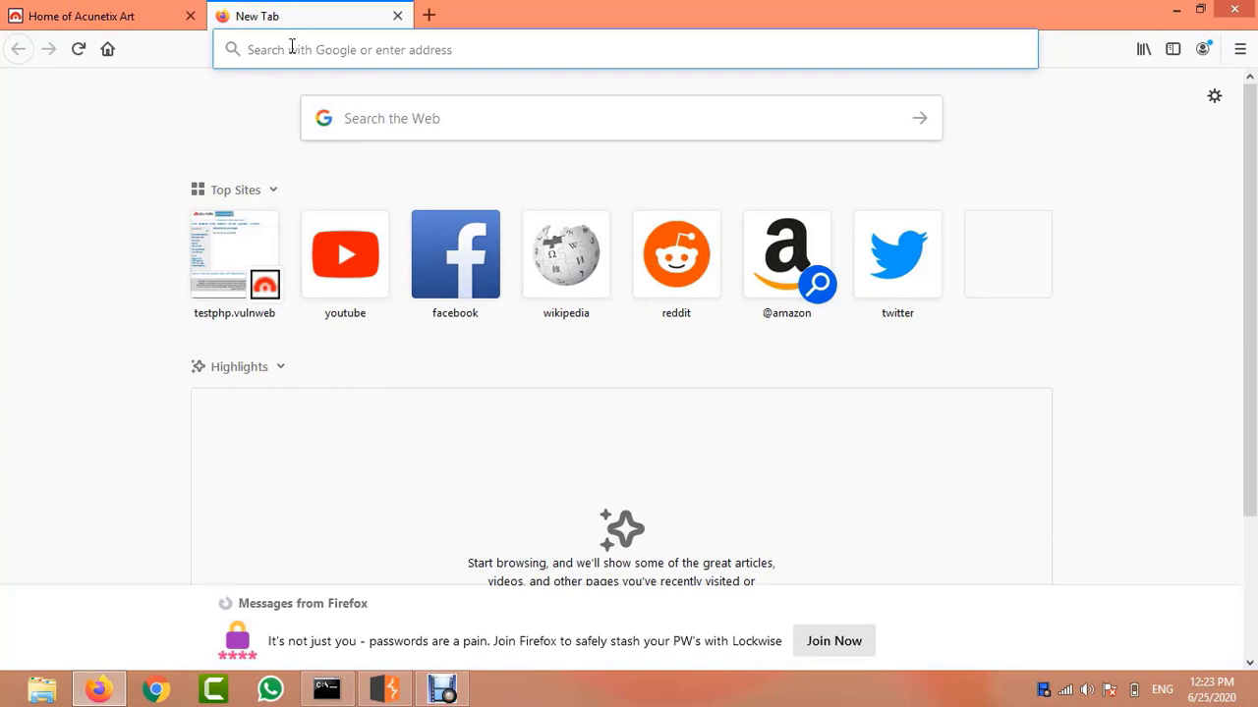
key(ctrl+v)
key(Return)
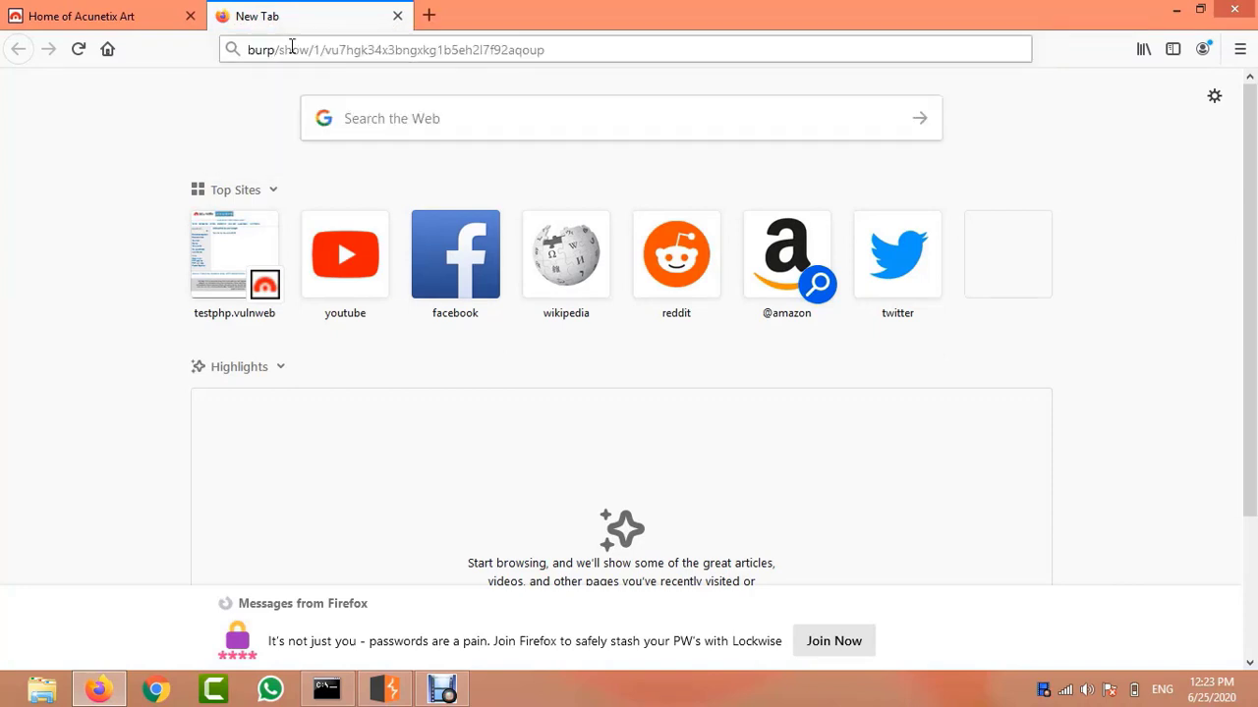
key(Return)
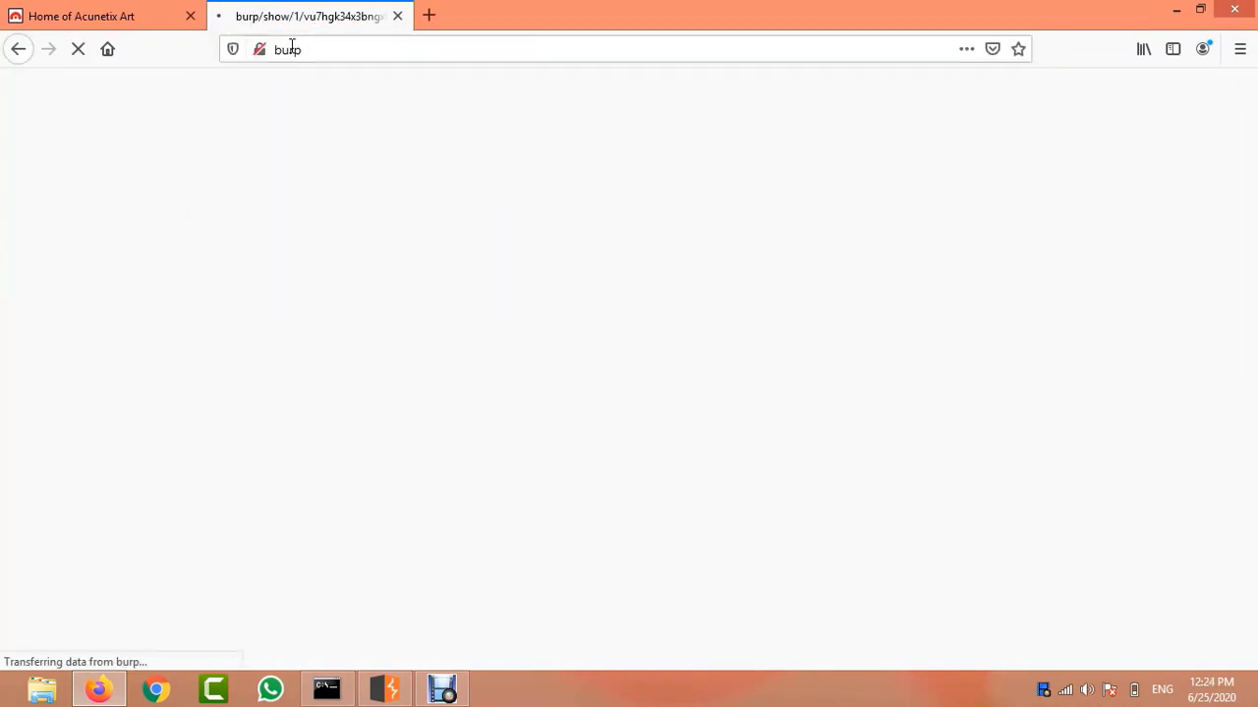